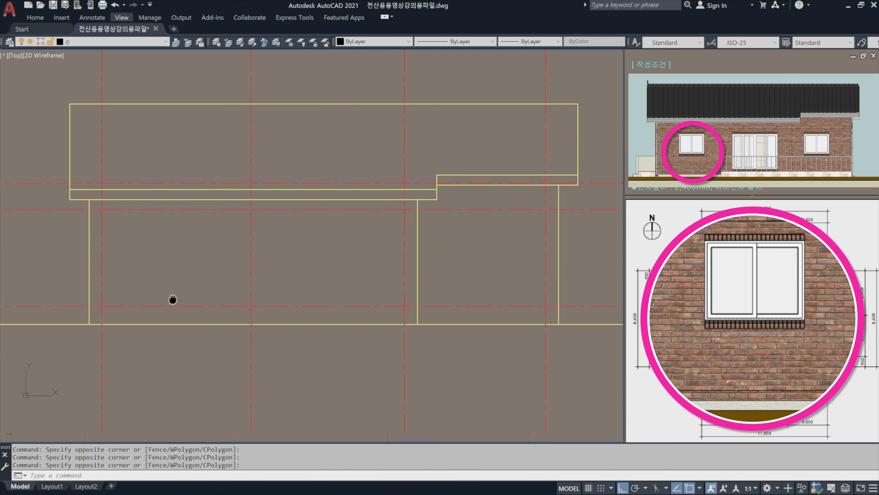
# Offset the horizontal floor centerline just above the ground line 900 upward for the window sill height.
pyautogui.press('Escape')
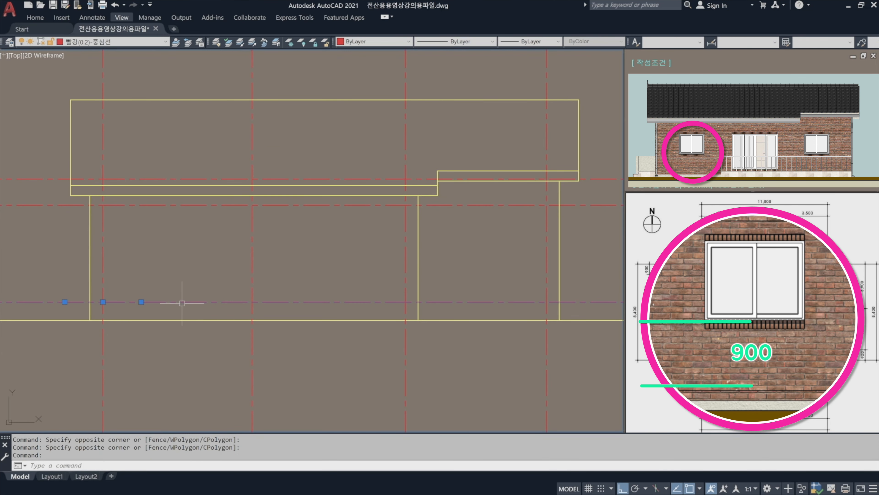
pyautogui.write('o')
pyautogui.press('Return')
pyautogui.write('900')
pyautogui.press('Return')
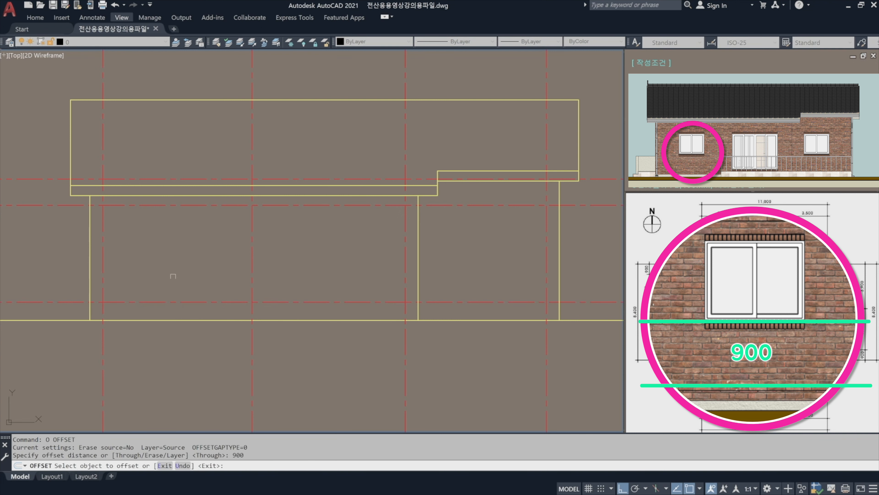
pyautogui.click(172, 299)
pyautogui.click(170, 256)
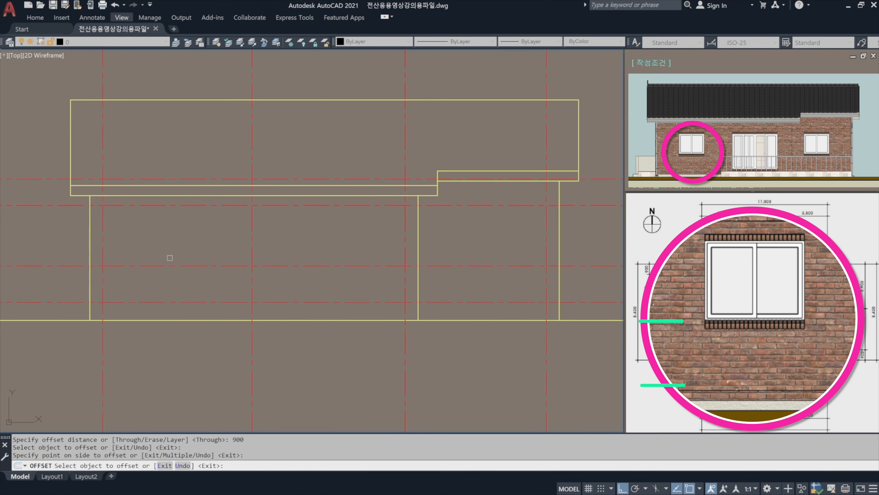
pyautogui.press('Return')
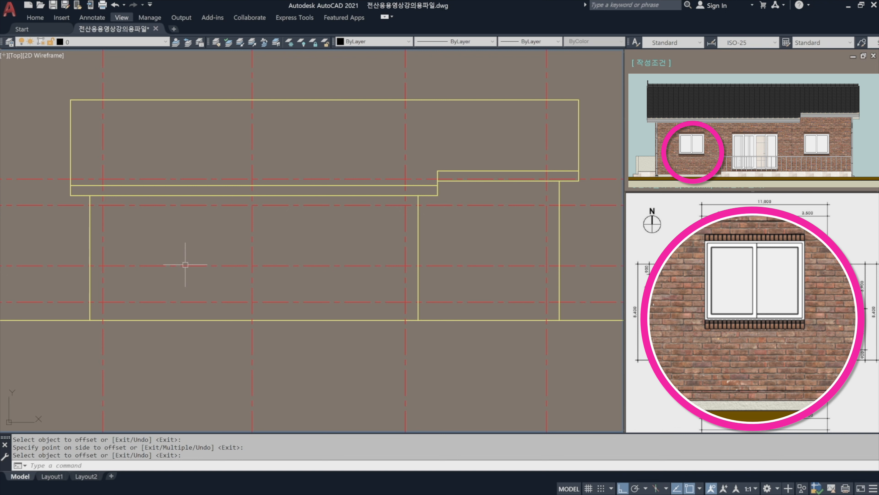
pyautogui.write('o')
pyautogui.press('Return')
pyautogui.write('2100')
pyautogui.press('Return')
pyautogui.press('Escape')
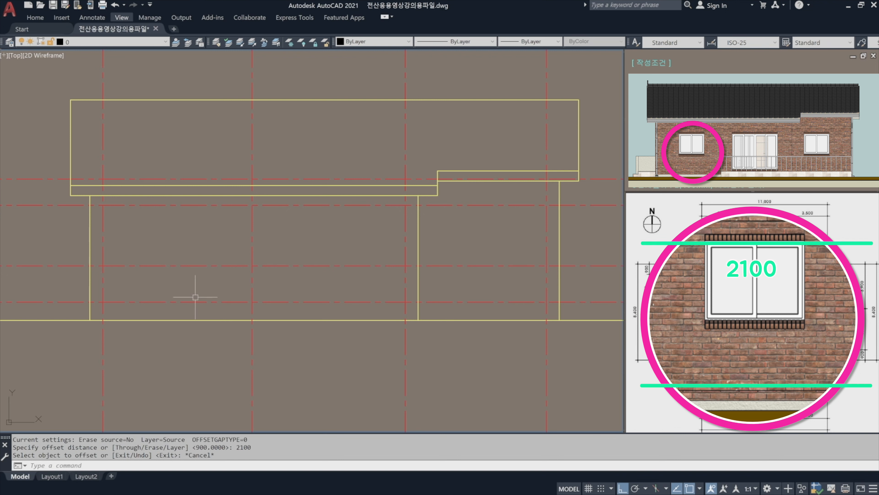
# Offset the horizontal floor centerline 2100 upward for the window head height.
pyautogui.write('o')
pyautogui.press('Return')
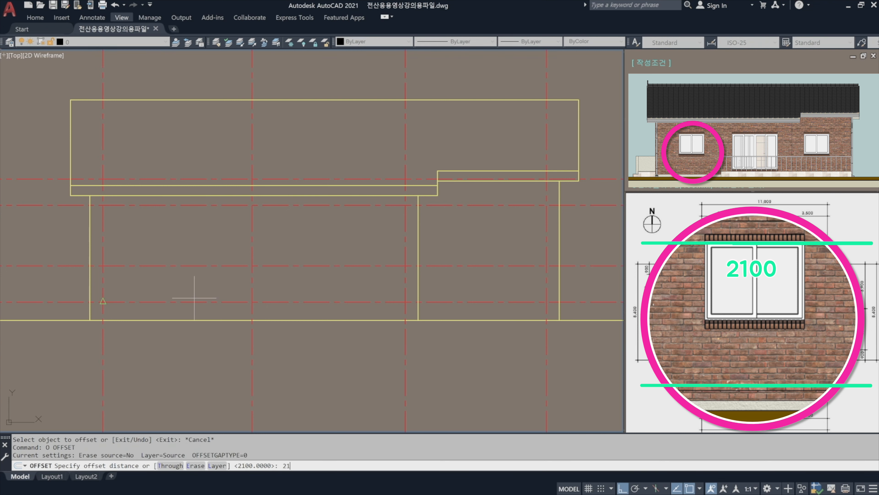
pyautogui.write('2100')
pyautogui.press('Return')
pyautogui.click(194, 301)
pyautogui.click(192, 239)
pyautogui.press('Return')
pyautogui.click(191, 217)
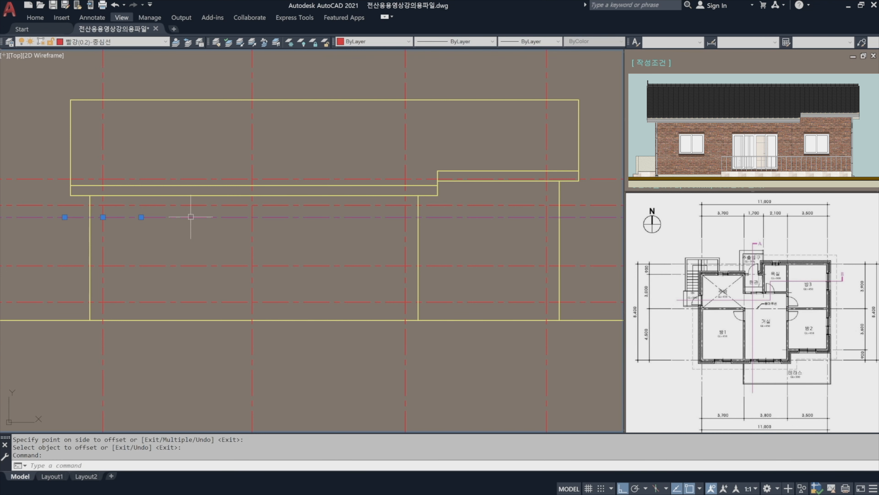
pyautogui.click(186, 265)
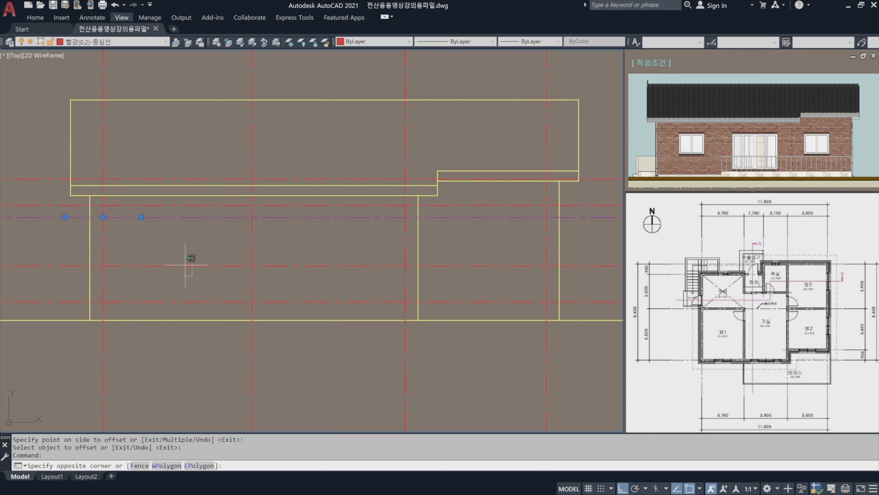
pyautogui.click(174, 252)
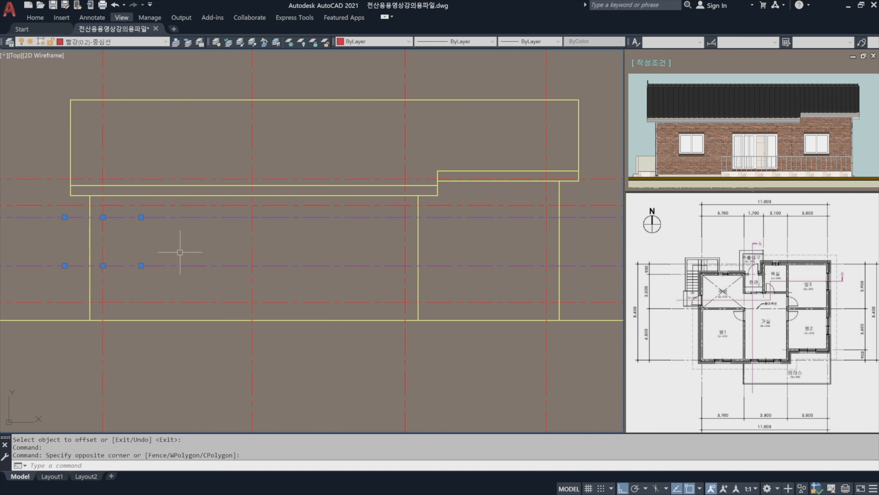
pyautogui.press('Escape')
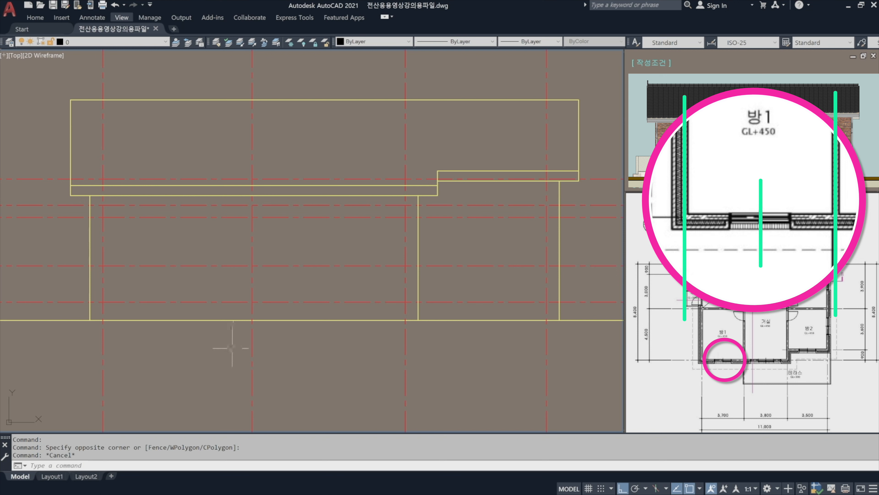
pyautogui.click(277, 372)
pyautogui.click(83, 368)
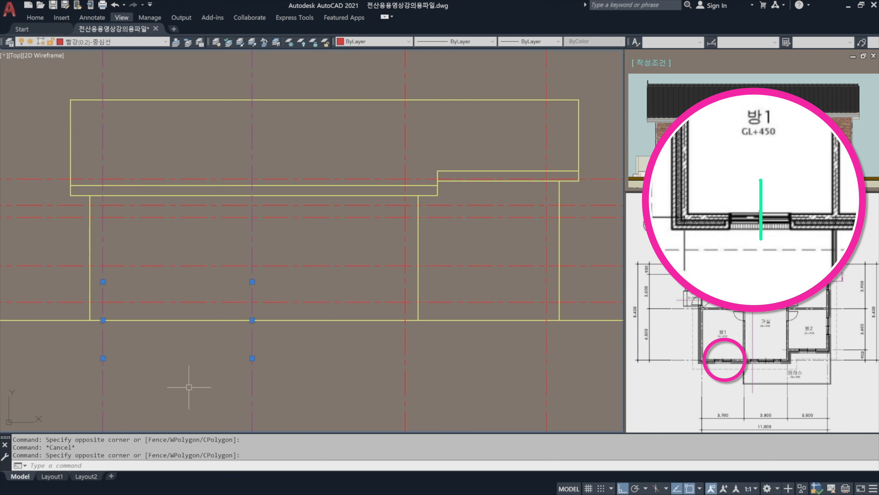
pyautogui.press('Escape')
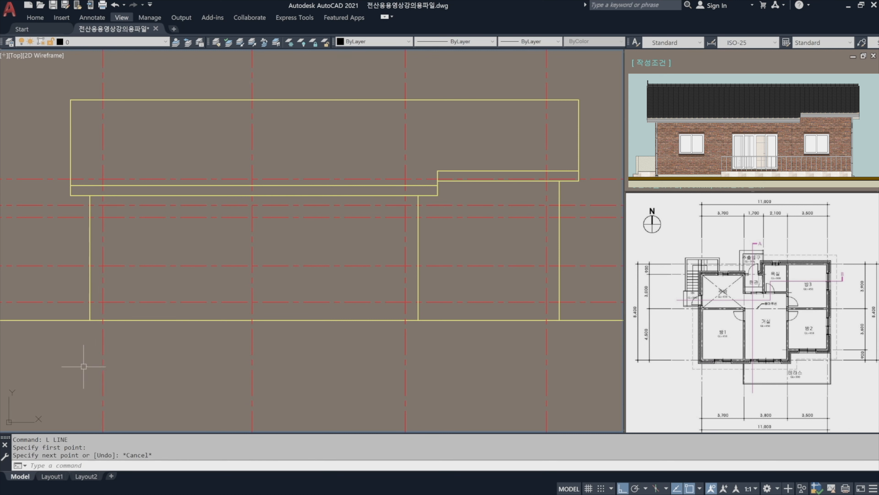
# Draw a horizontal helper line below the ground line, crossing the first two vertical centerlines from the left.
pyautogui.press('space')
pyautogui.click(82, 361)
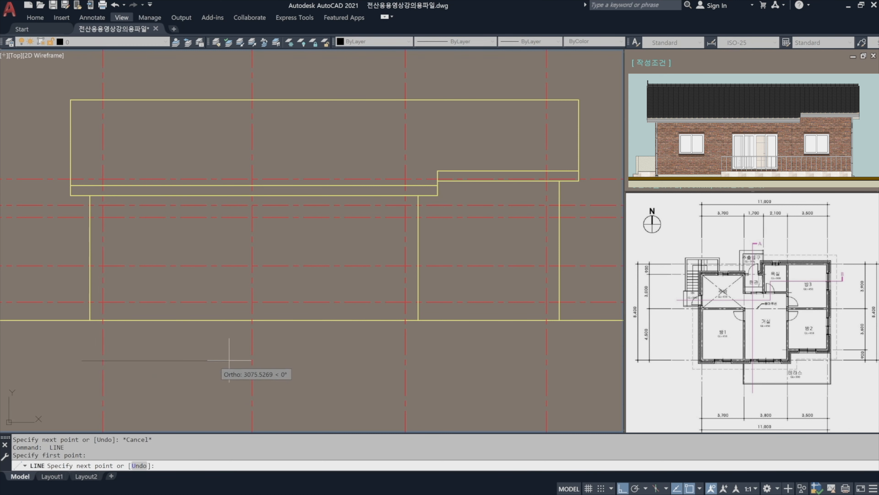
pyautogui.click(273, 360)
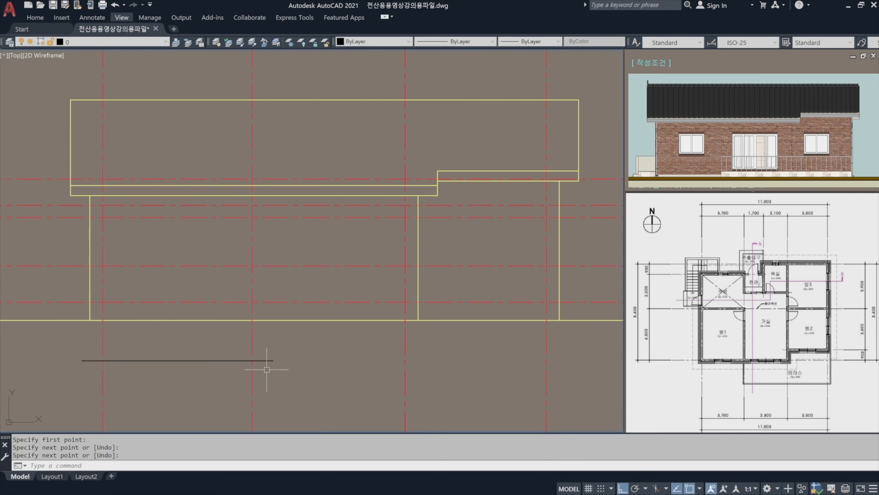
pyautogui.press('space')
# Trim both ends of the helper line back to the first two vertical centerlines.
pyautogui.write('TR')
pyautogui.press('space')
pyautogui.click(281, 387)
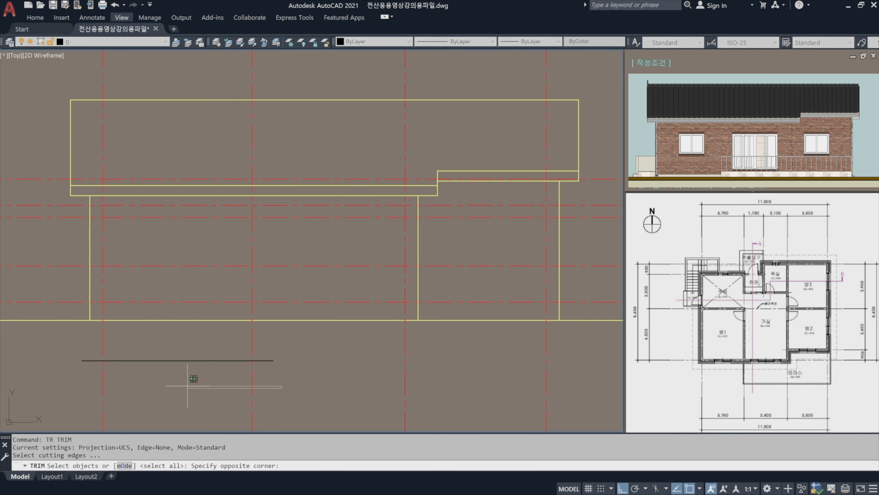
pyautogui.click(84, 380)
pyautogui.press('space')
pyautogui.click(92, 361)
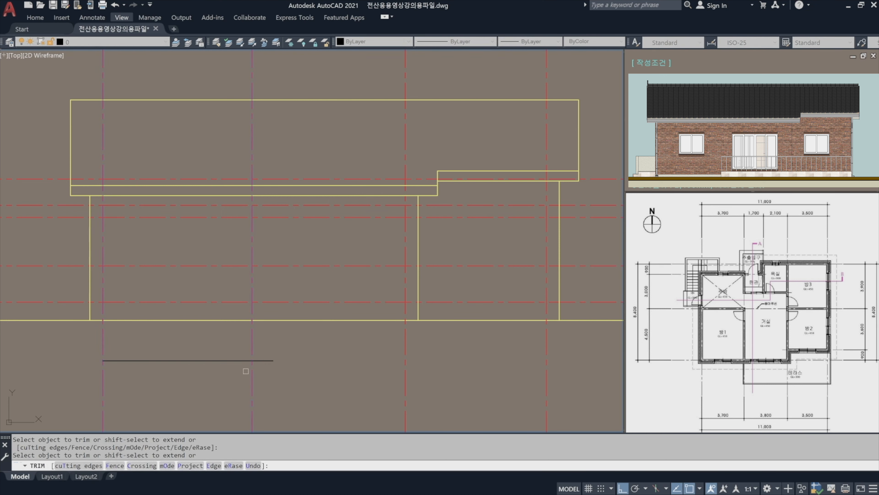
pyautogui.press('space')
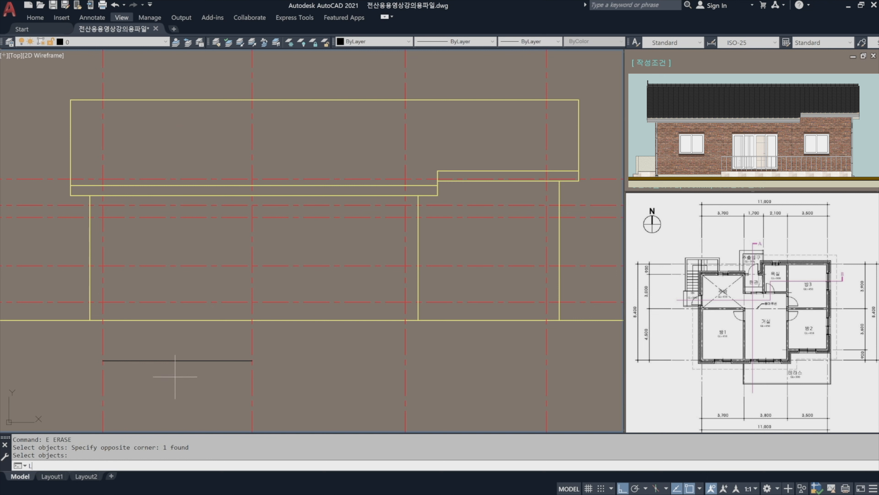
# Draw a vertical line from the helper line's midpoint straight up into the roof area.
pyautogui.press('Return')
pyautogui.click(178, 360)
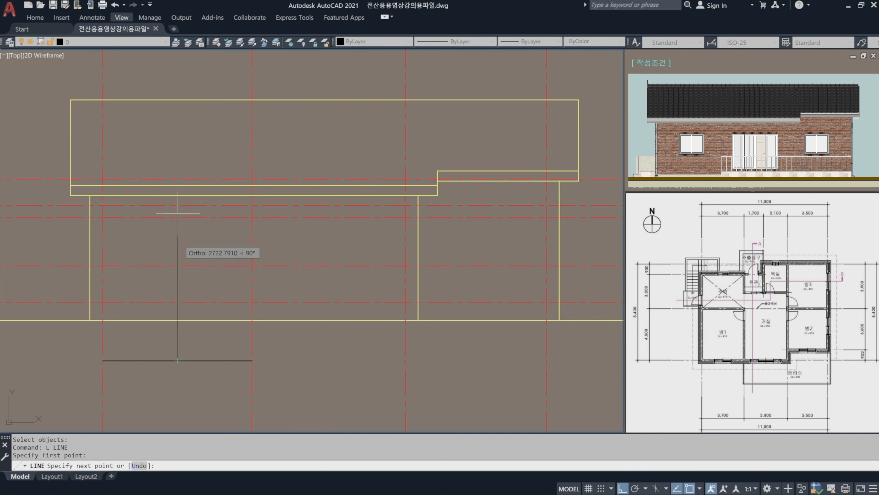
pyautogui.click(178, 135)
pyautogui.press('Return')
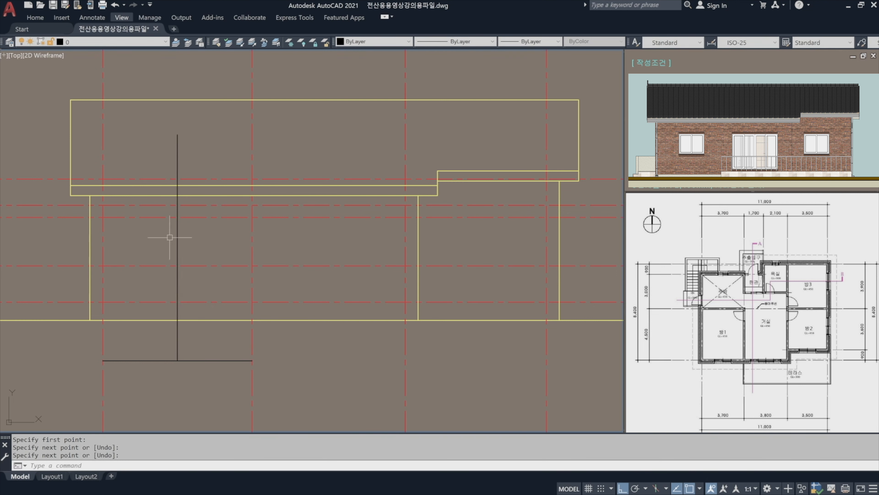
# Erase the horizontal helper line below the ground line.
pyautogui.write('e')
pyautogui.press('Return')
pyautogui.click(223, 373)
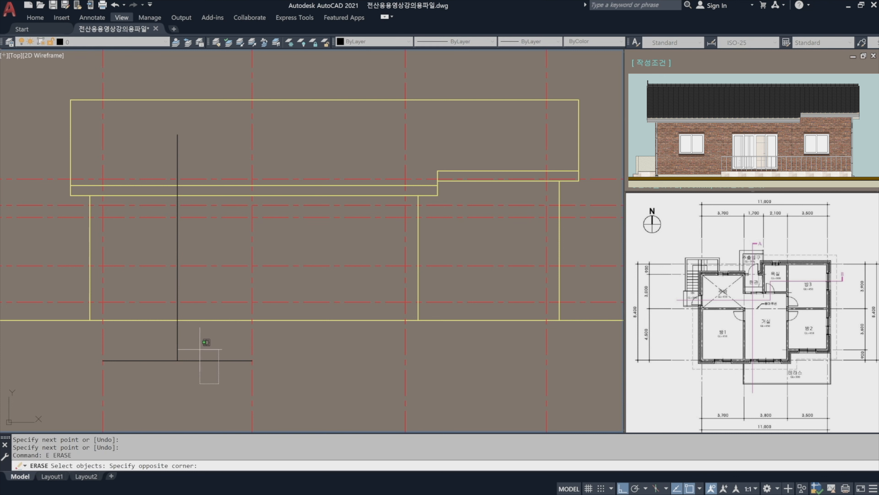
pyautogui.click(206, 344)
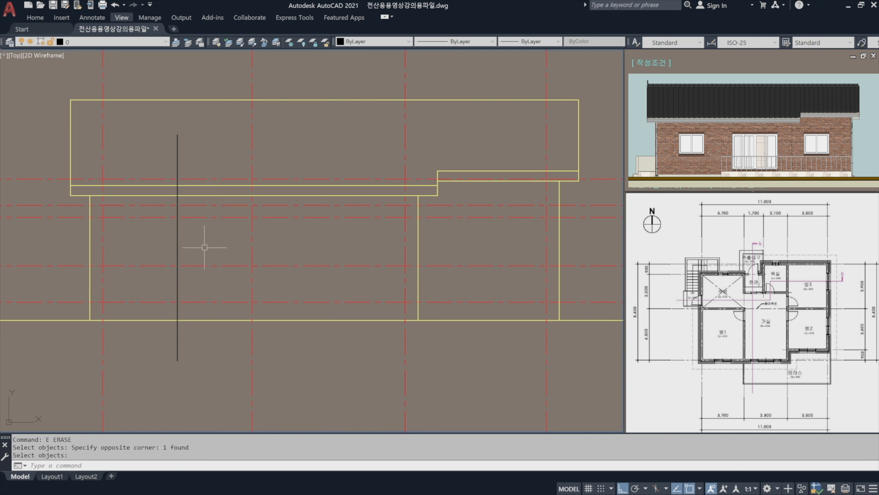
pyautogui.press('Return')
# Offset the vertical mid line 700 to both sides to mark the window's width.
pyautogui.write('o')
pyautogui.press('Return')
pyautogui.write('700')
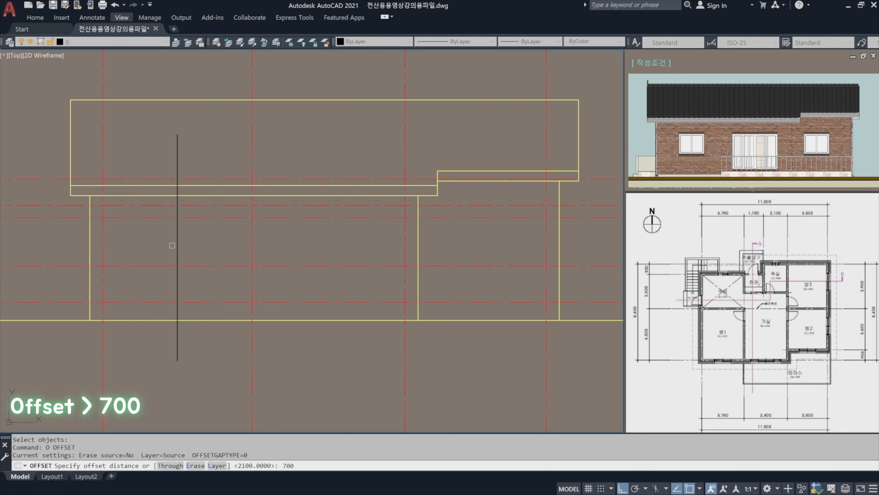
pyautogui.press('Return')
pyautogui.click(178, 239)
pyautogui.click(172, 243)
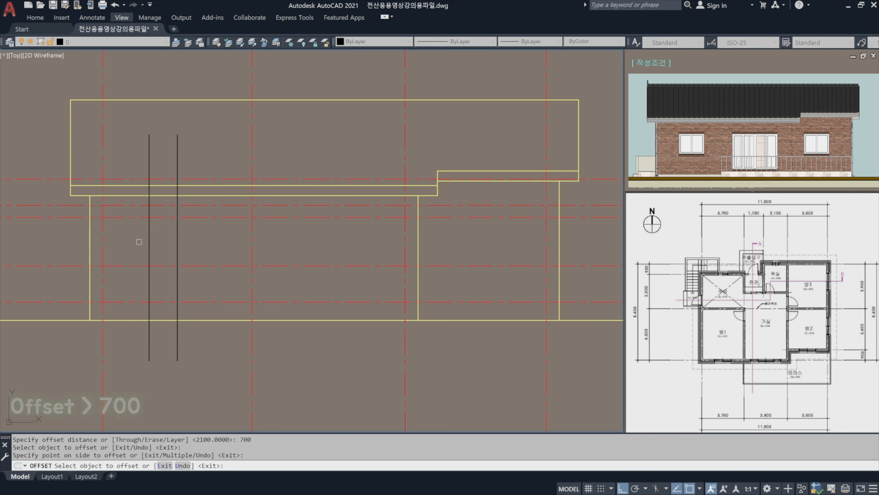
pyautogui.click(177, 243)
pyautogui.click(209, 243)
pyautogui.press('Return')
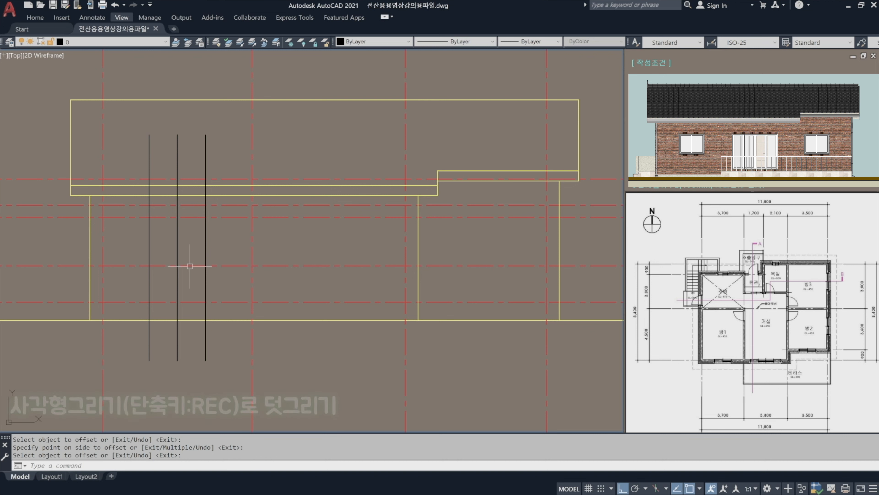
# Draw the window rectangle between the outer vertical offset lines and the 900 and 2100 height lines.
pyautogui.write('REC')
pyautogui.press('Return')
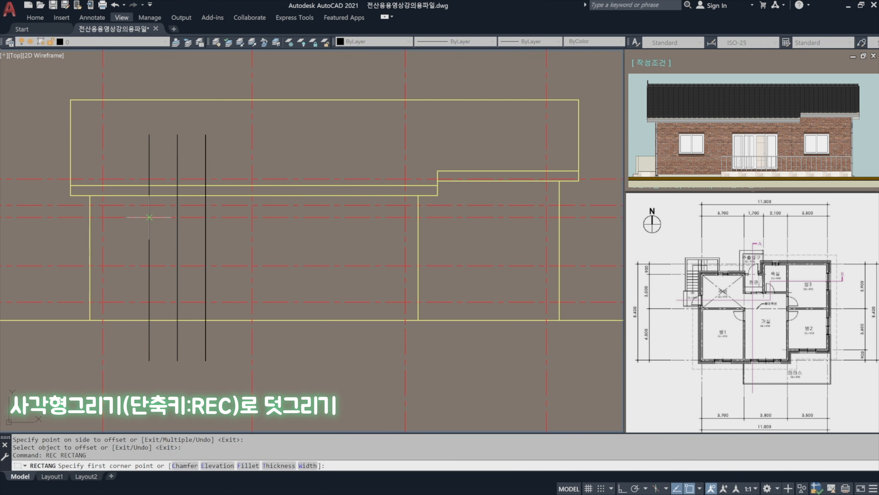
pyautogui.click(149, 217)
pyautogui.click(206, 265)
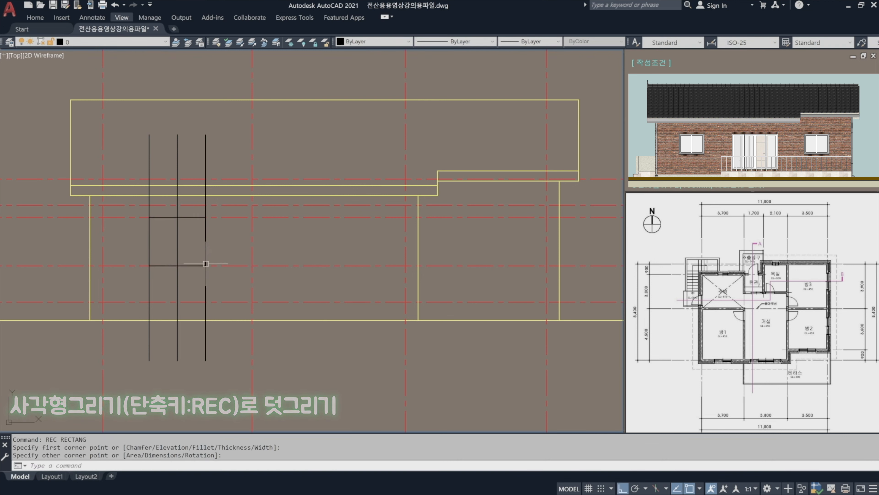
# Erase the three vertical construction lines and the two horizontal height centerlines around the window rectangle.
pyautogui.write('E')
pyautogui.press('Return')
pyautogui.click(215, 362)
pyautogui.click(139, 344)
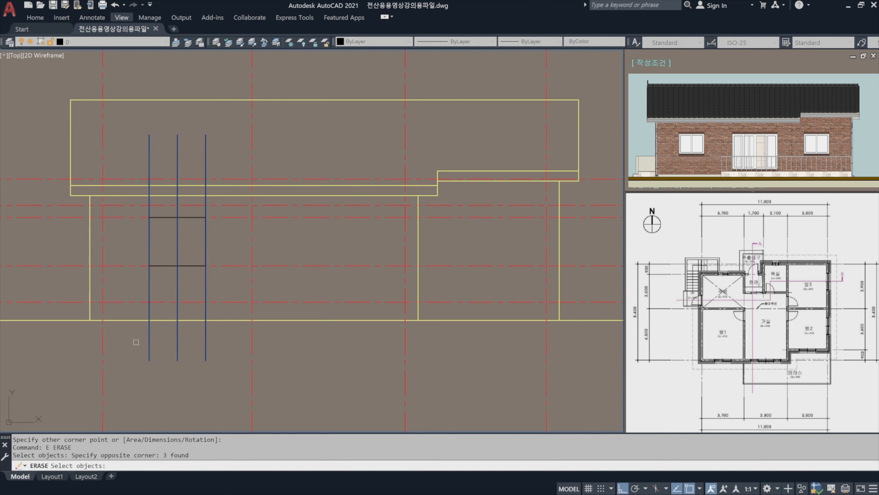
pyautogui.press('Return')
pyautogui.press('Return')
pyautogui.click(226, 282)
pyautogui.click(216, 218)
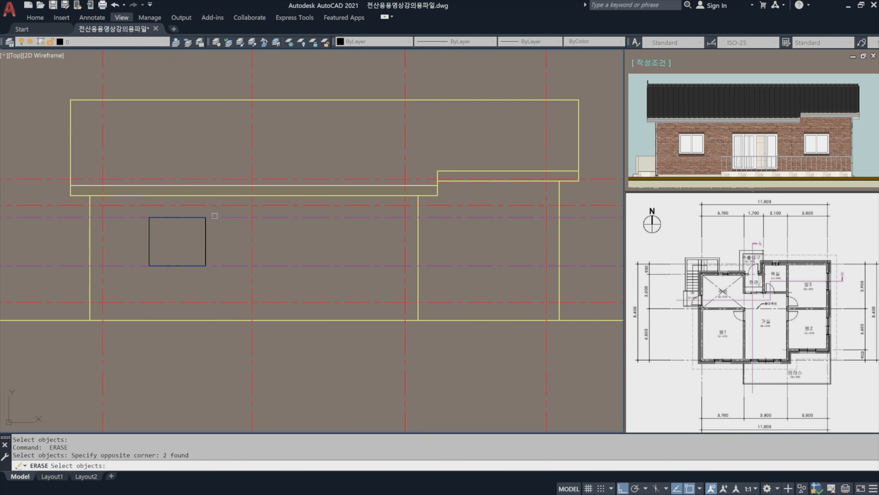
pyautogui.press('Return')
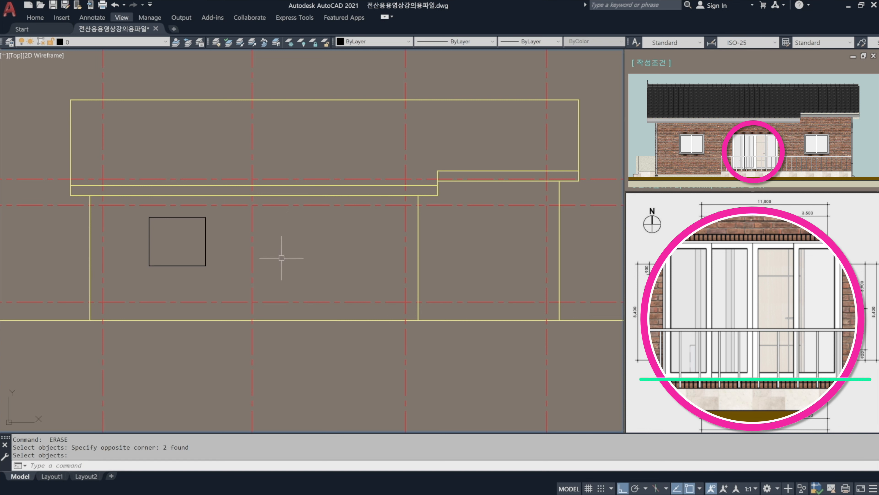
# Draw a horizontal line from the window rectangle's top-right corner to the right, past the middle wall line.
pyautogui.write('L')
pyautogui.press('Return')
pyautogui.click(205, 217)
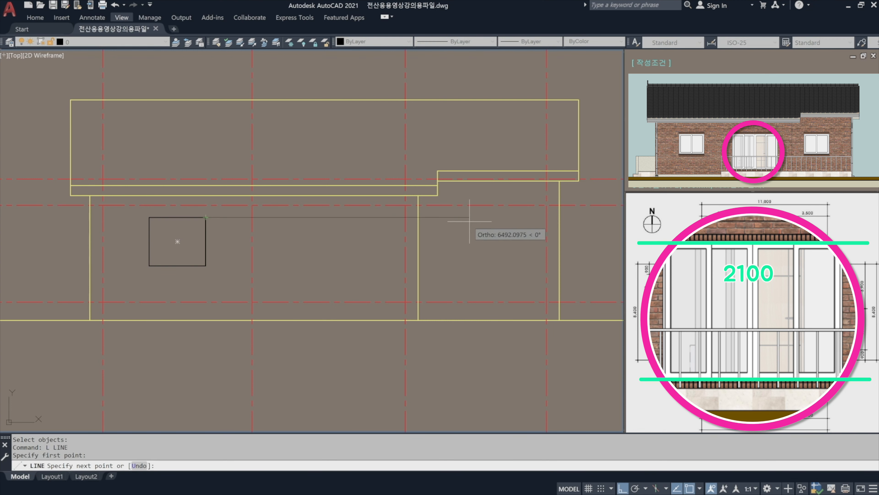
pyautogui.click(495, 217)
pyautogui.press('Return')
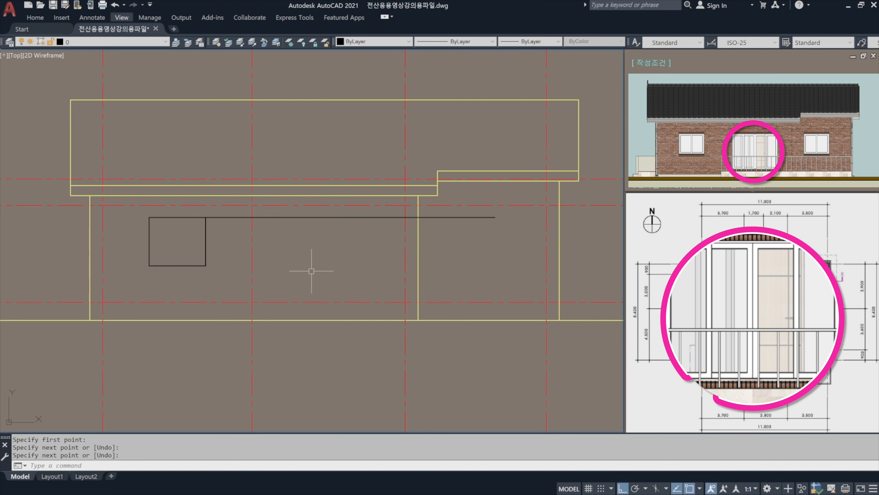
# Draw a horizontal helper line below the ground line, crossing the second and third vertical centerlines.
pyautogui.write('L')
pyautogui.press('Return')
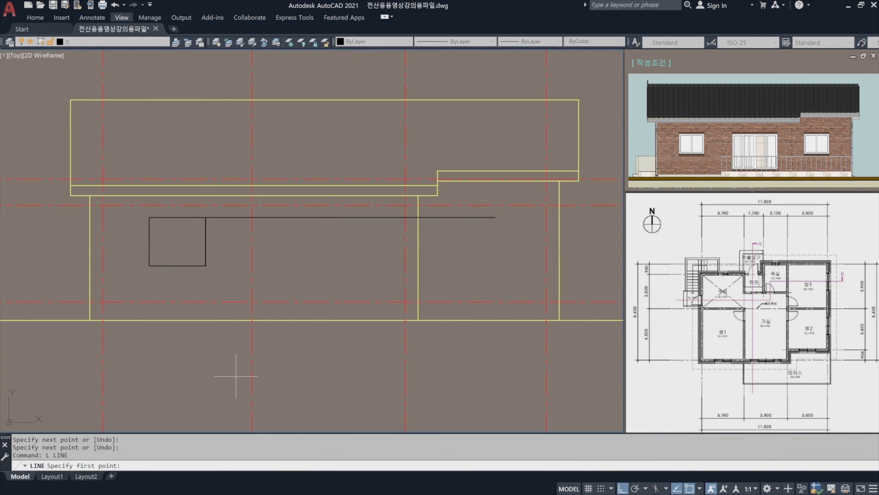
pyautogui.click(236, 375)
pyautogui.click(430, 376)
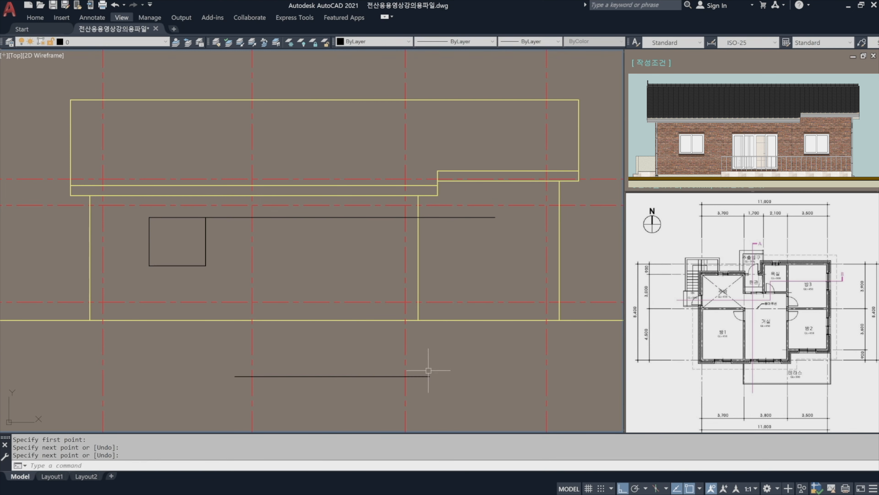
pyautogui.press('Return')
# Trim both ends of the new helper line back to the second and third vertical centerlines.
pyautogui.write('TR')
pyautogui.press('Return')
pyautogui.press('Return')
pyautogui.click(419, 376)
pyautogui.click(241, 377)
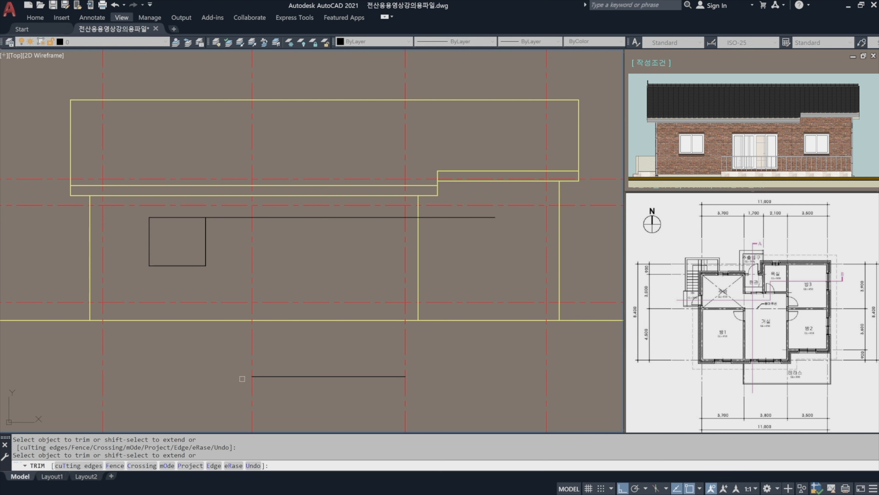
pyautogui.click(234, 359)
pyautogui.click(193, 390)
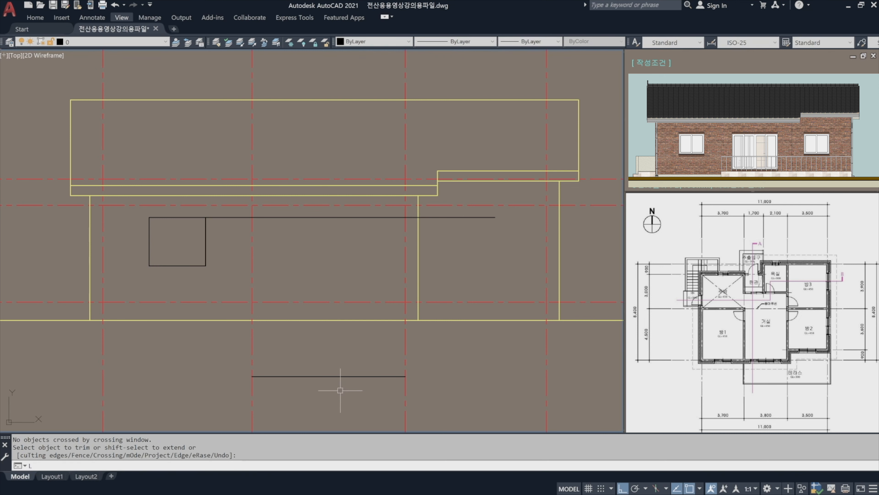
# Draw a vertical line from the helper line's midpoint up past the eaves into the roof area.
pyautogui.press('Return')
pyautogui.write('L')
pyautogui.press('Return')
pyautogui.click(329, 376)
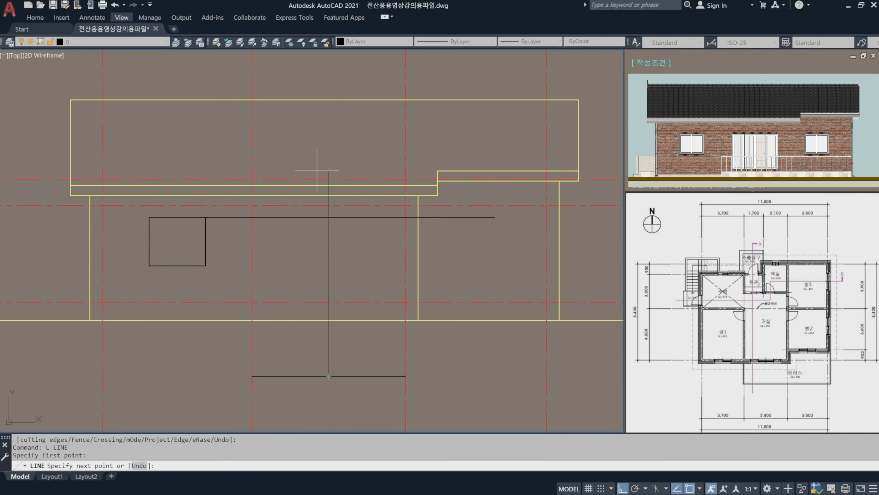
pyautogui.click(331, 148)
pyautogui.press('Return')
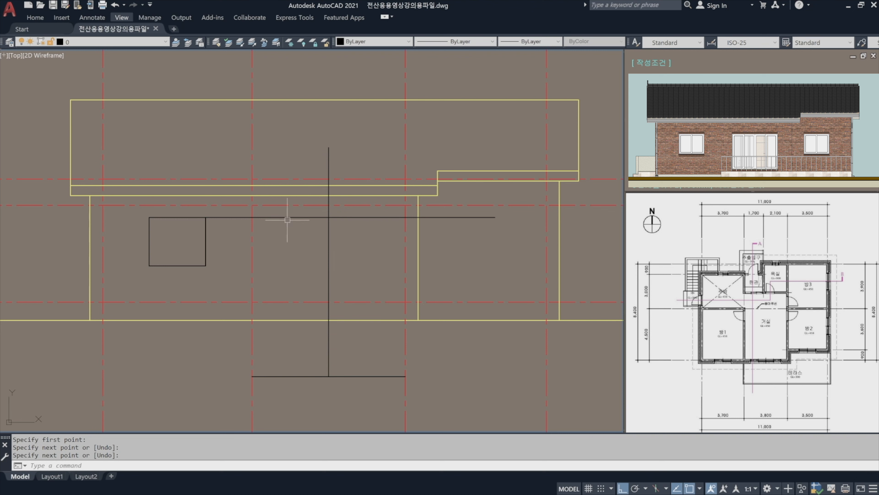
# Offset the new vertical line by 1400 to both sides.
pyautogui.write('o')
pyautogui.press('Return')
pyautogui.write('1400')
pyautogui.press('Return')
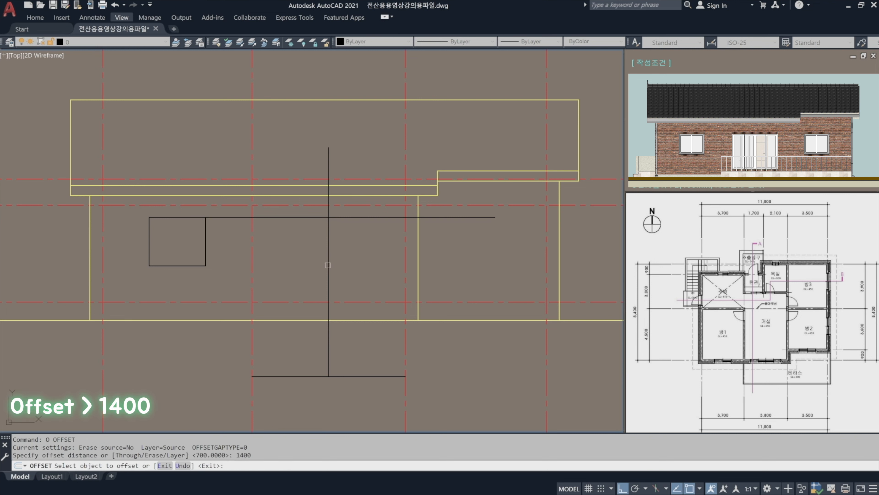
pyautogui.click(329, 266)
pyautogui.click(291, 264)
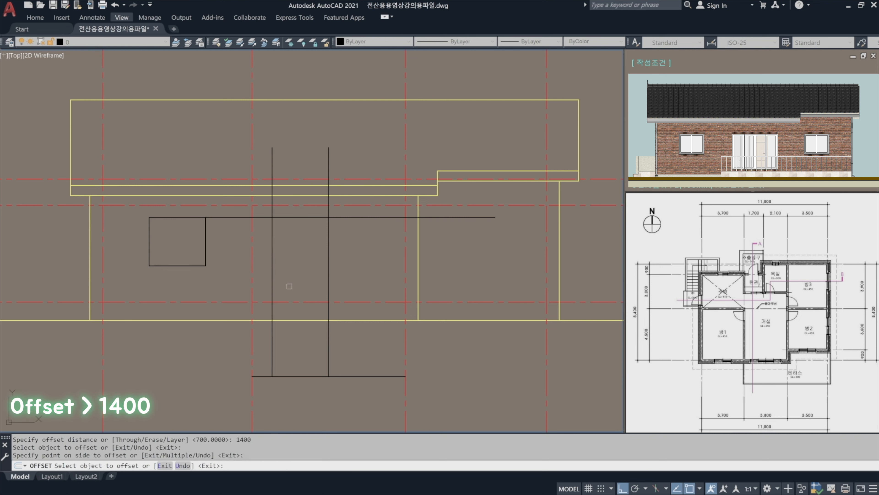
pyautogui.click(328, 264)
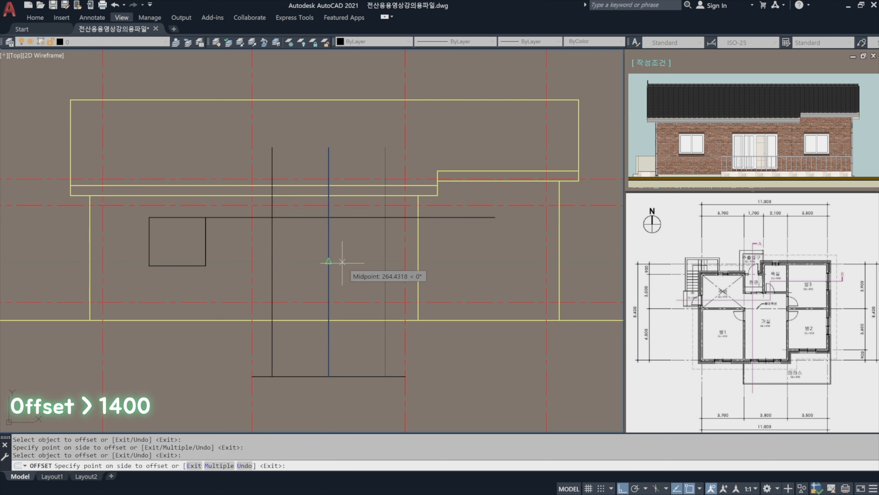
pyautogui.click(368, 258)
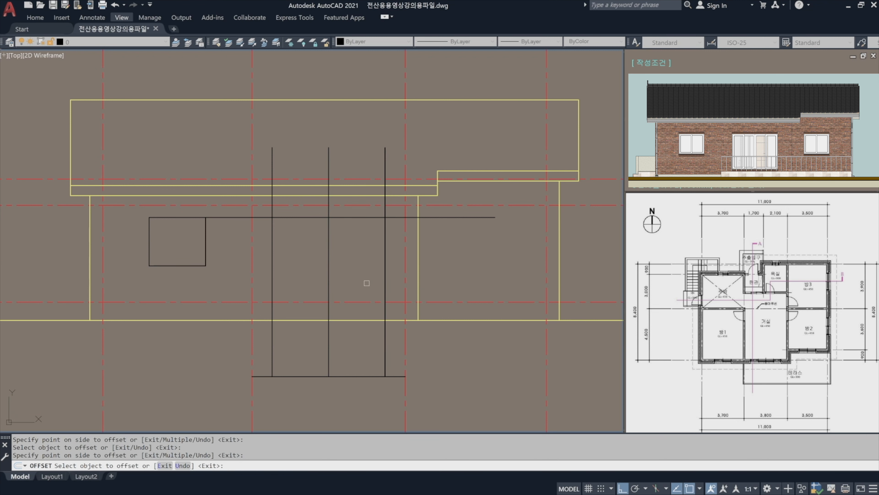
pyautogui.press('Return')
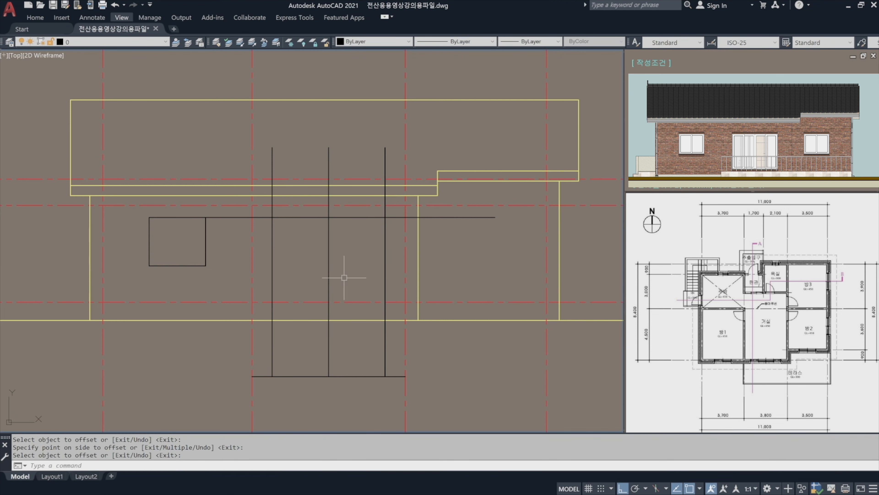
pyautogui.write('REC')
pyautogui.press('Return')
pyautogui.click(295, 256)
pyautogui.press('Escape')
# Draw the door opening as a rectangle between the two offset verticals, from the horizontal head line down to the lower horizontal centerline.
pyautogui.write('RE')
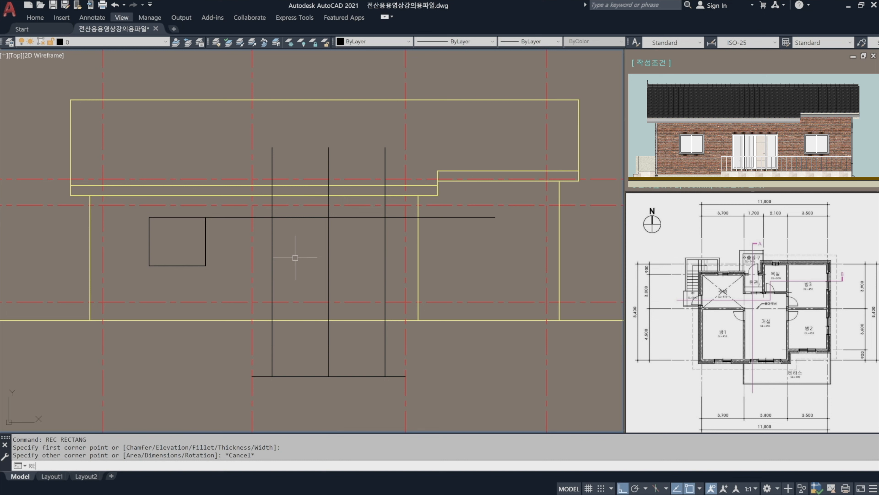
pyautogui.write('C')
pyautogui.press('Return')
pyautogui.click(315, 259)
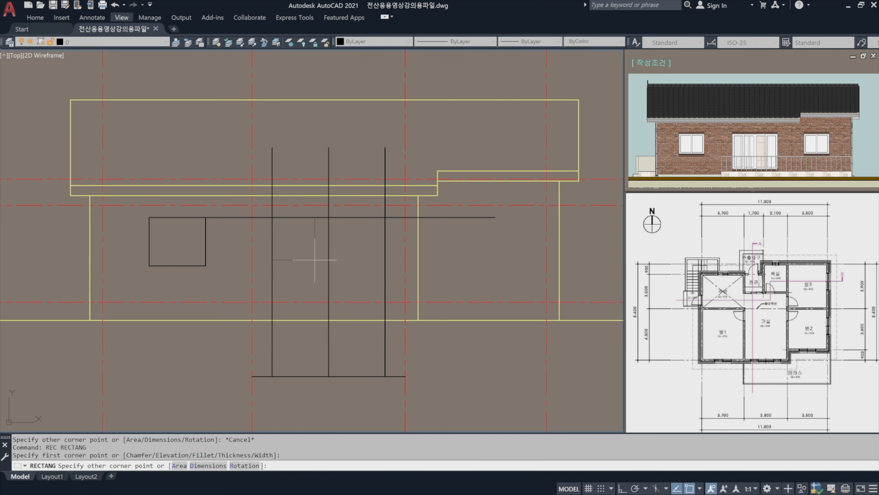
pyautogui.click(385, 302)
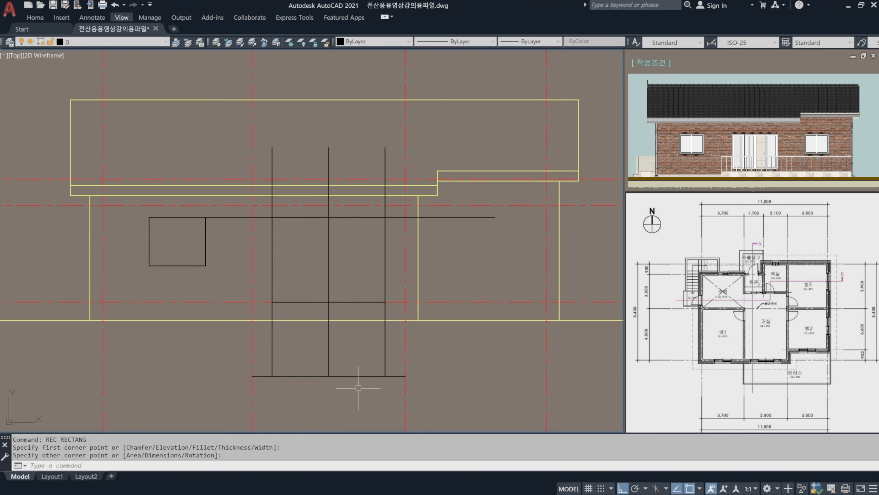
# Erase the three vertical construction lines, the helper line below the ground and the horizontal head line, keeping both opening rectangles.
pyautogui.write('E')
pyautogui.press('Return')
pyautogui.click(389, 382)
pyautogui.click(359, 381)
pyautogui.click(395, 383)
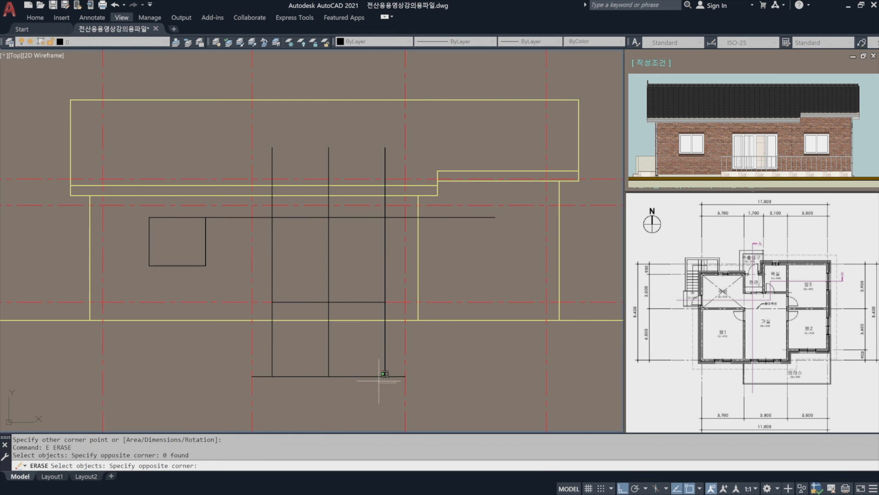
pyautogui.click(250, 339)
pyautogui.press('Return')
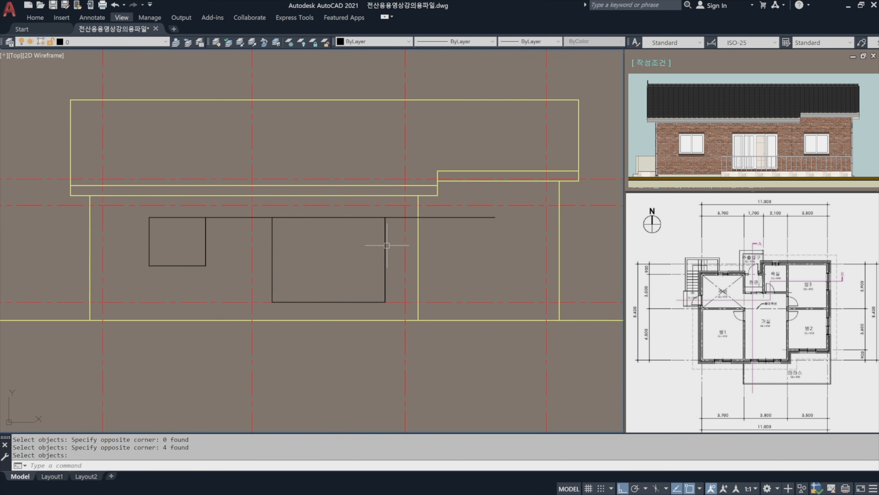
pyautogui.press('Return')
pyautogui.click(457, 211)
pyautogui.click(442, 232)
pyautogui.press('Return')
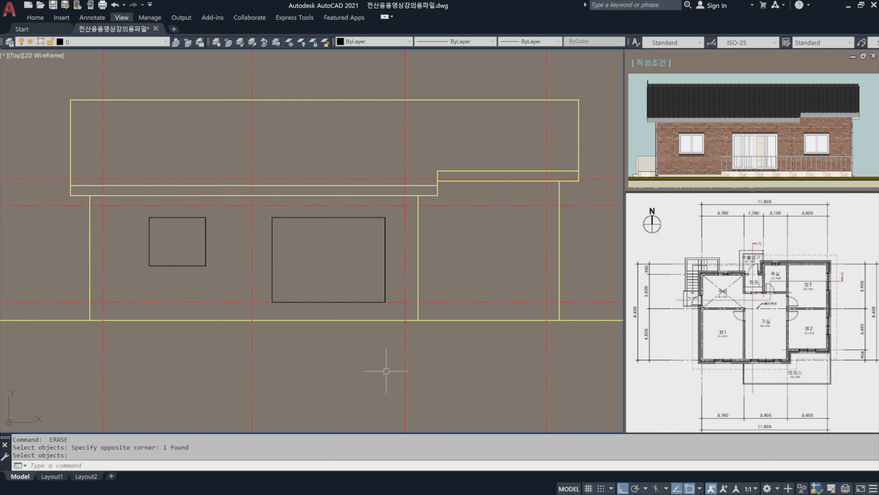
# Draw a horizontal helper line below the ground line and trim both ends to the third and fourth vertical centerlines.
pyautogui.press('Return')
pyautogui.click(372, 374)
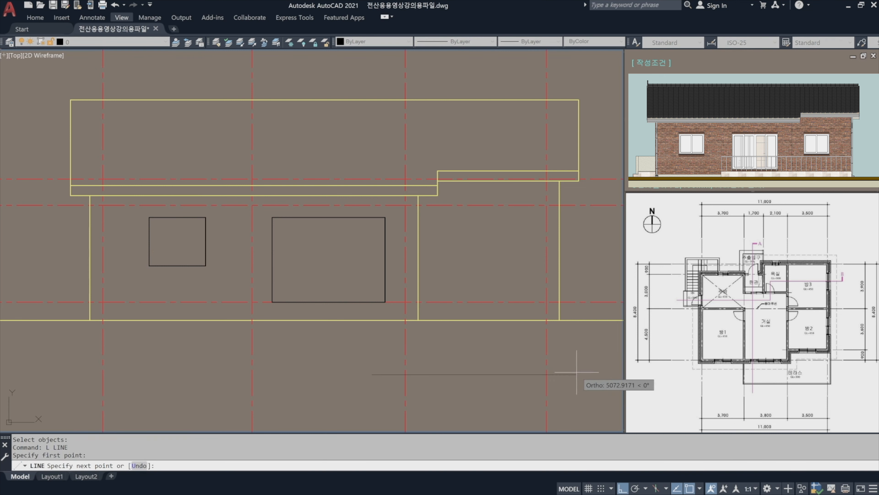
pyautogui.click(567, 374)
pyautogui.write('tr')
pyautogui.press('Return')
pyautogui.click(571, 389)
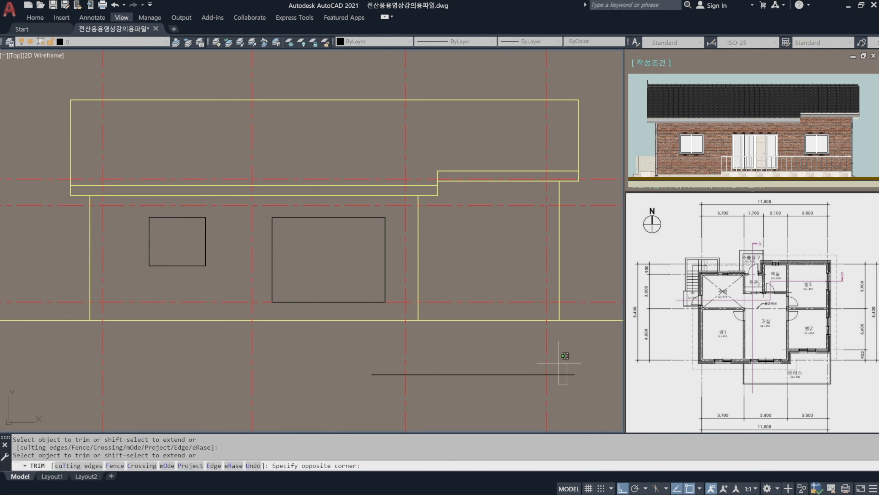
pyautogui.click(559, 362)
pyautogui.click(397, 392)
pyautogui.click(383, 355)
pyautogui.press('Return')
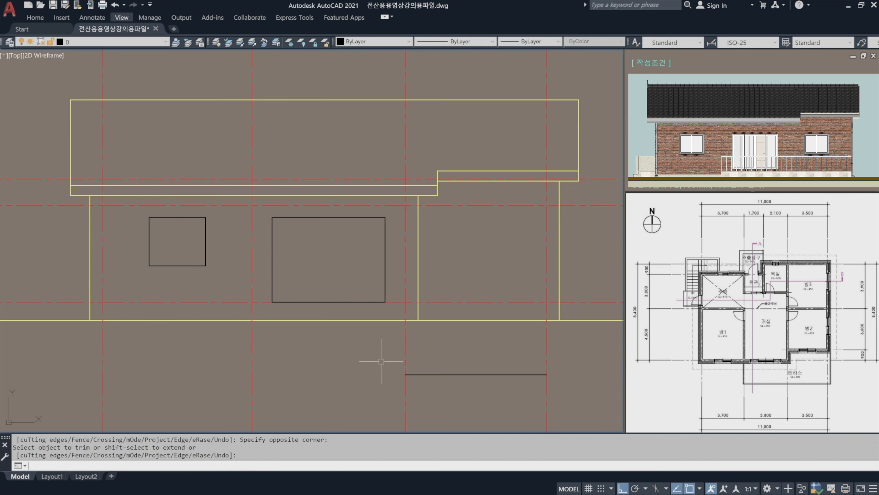
# Draw a vertical line from the midpoint of the helper line between the third and fourth centerlines up into the roof area.
pyautogui.write('l')
pyautogui.press('Return')
pyautogui.click(476, 374)
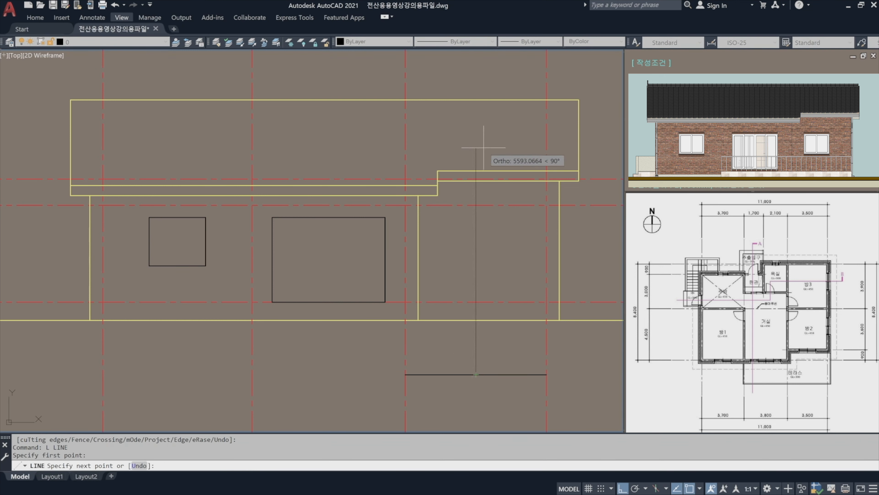
pyautogui.click(484, 139)
pyautogui.press('Return')
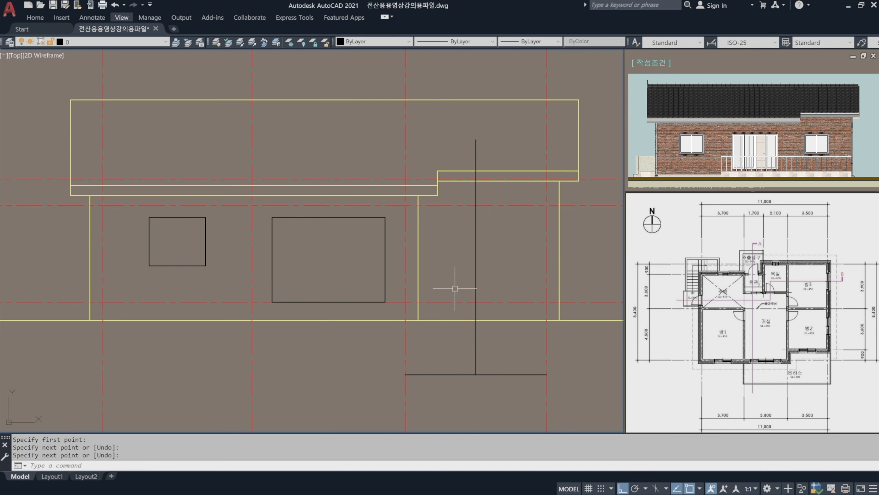
# Copy the window rectangle from its top-edge midpoint to the perpendicular point on the vertical construction line in the right-hand bay.
pyautogui.write('m')
pyautogui.press('Escape')
pyautogui.write('co')
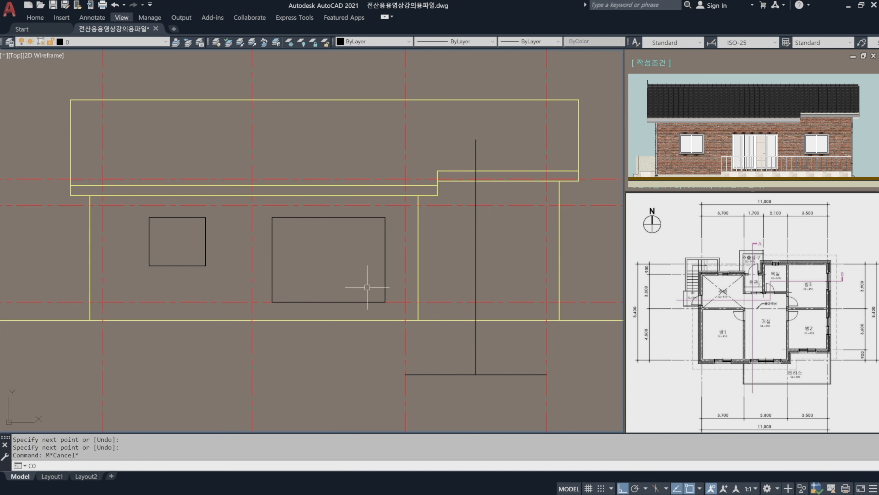
pyautogui.press('Return')
pyautogui.click(190, 274)
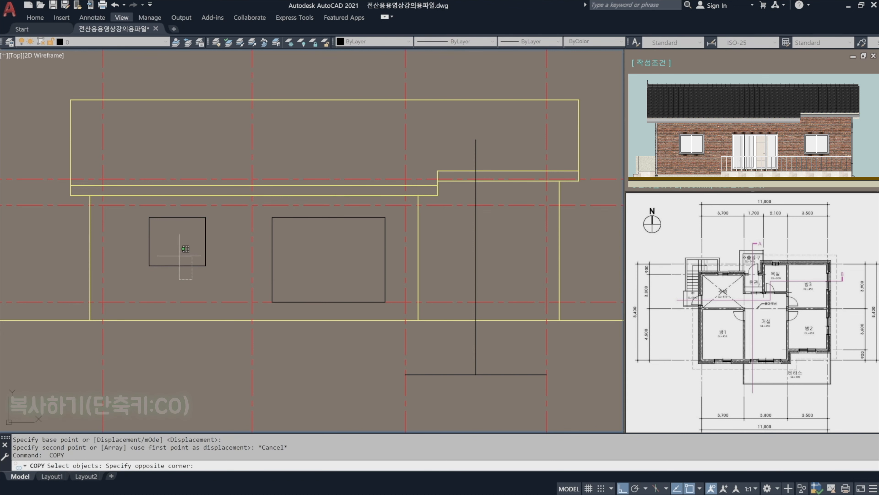
pyautogui.click(179, 255)
pyautogui.press('Return')
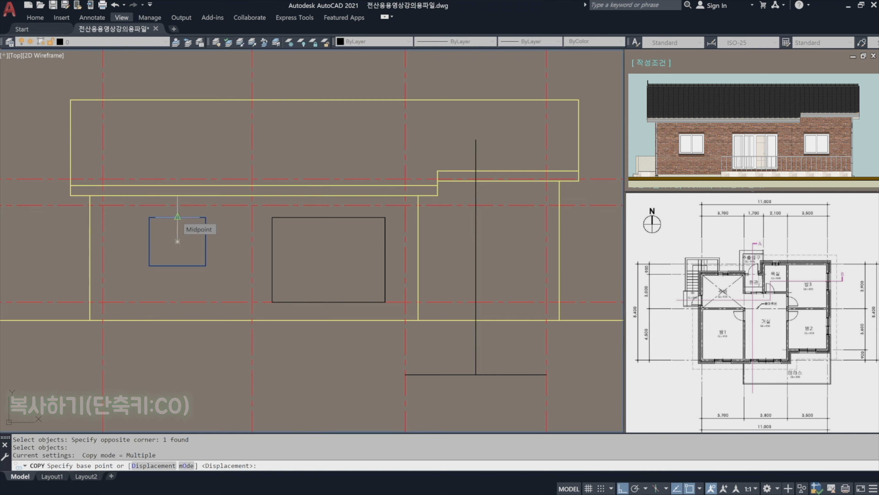
pyautogui.click(178, 217)
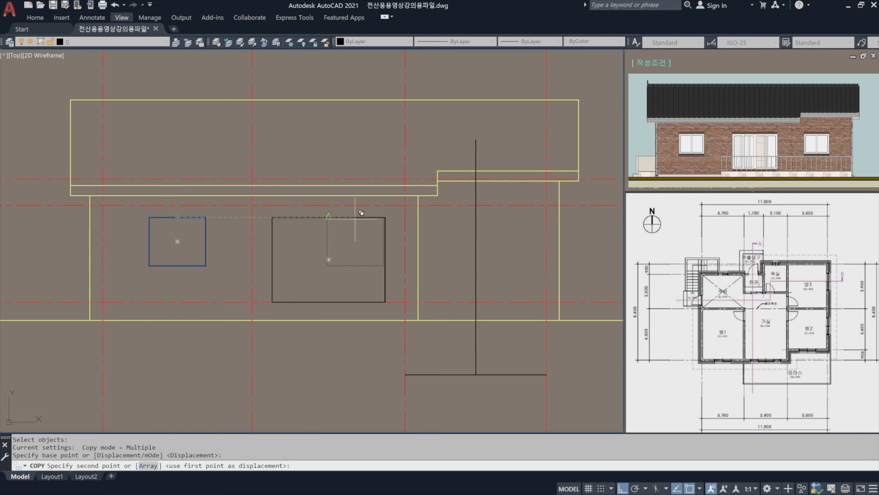
pyautogui.keyDown('shift'); pyautogui.rightClick(438, 221); pyautogui.keyUp('shift')
pyautogui.click(464, 363)
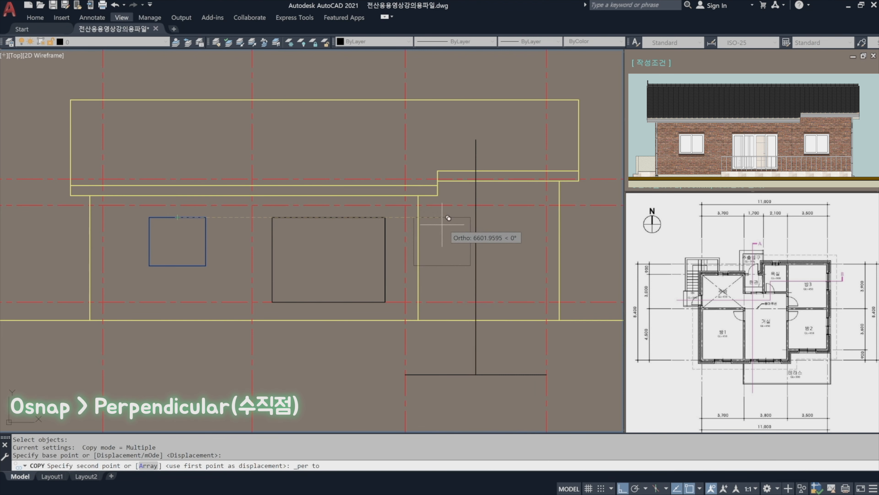
pyautogui.click(481, 211)
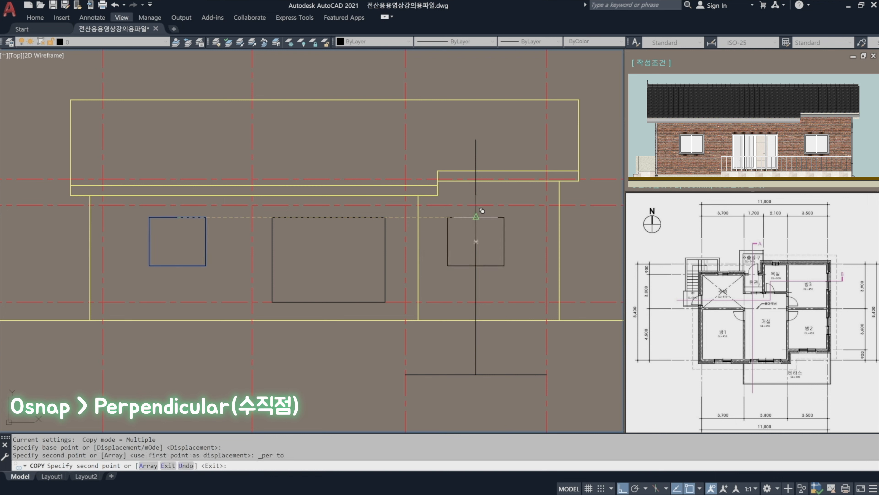
pyautogui.press('Return')
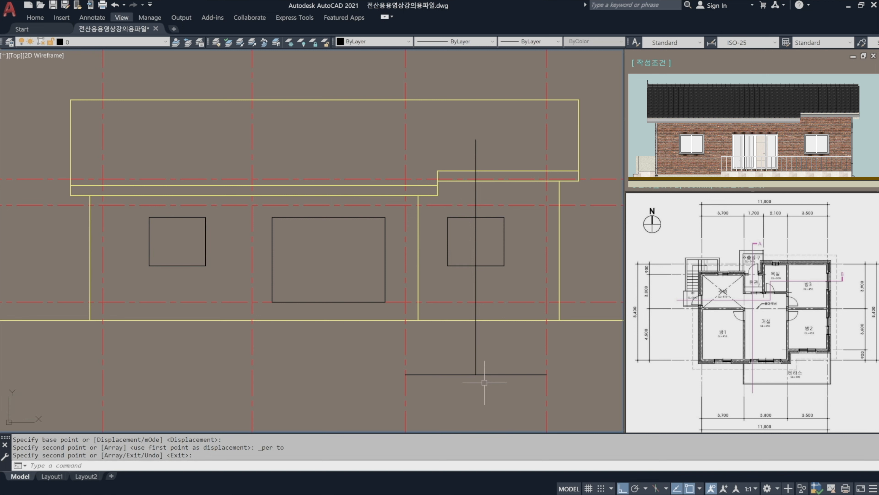
# Erase the vertical construction line and the horizontal helper line below the ground.
pyautogui.write('e')
pyautogui.press('Return')
pyautogui.click(520, 381)
pyautogui.click(455, 348)
pyautogui.press('Return')
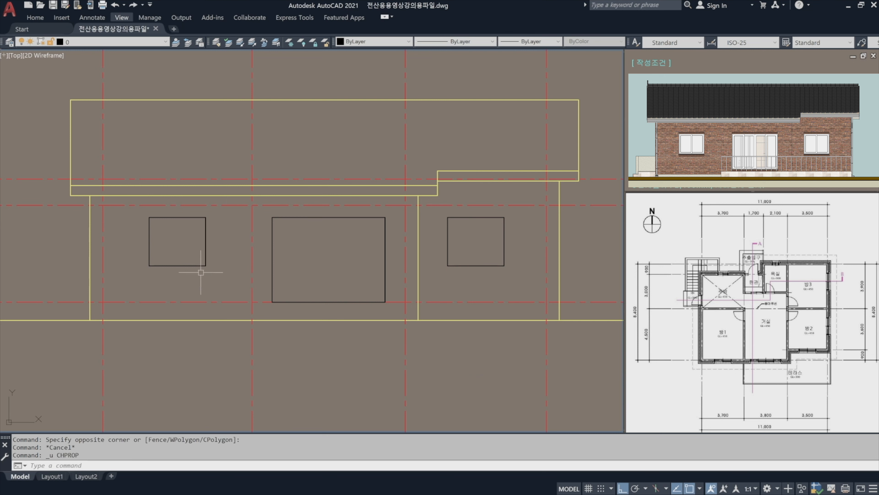
# Assign the two window rectangles and the door rectangle to the layer 흰색(0.3).
pyautogui.click(215, 272)
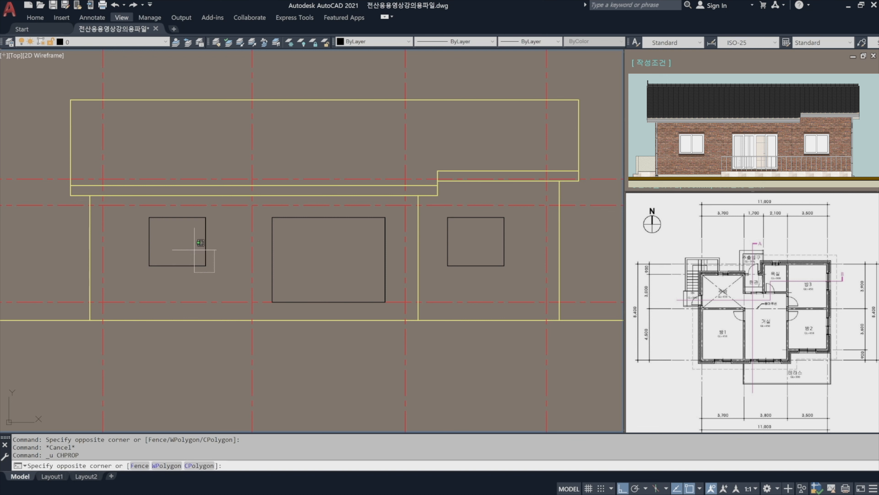
pyautogui.click(169, 221)
pyautogui.click(314, 232)
pyautogui.click(288, 215)
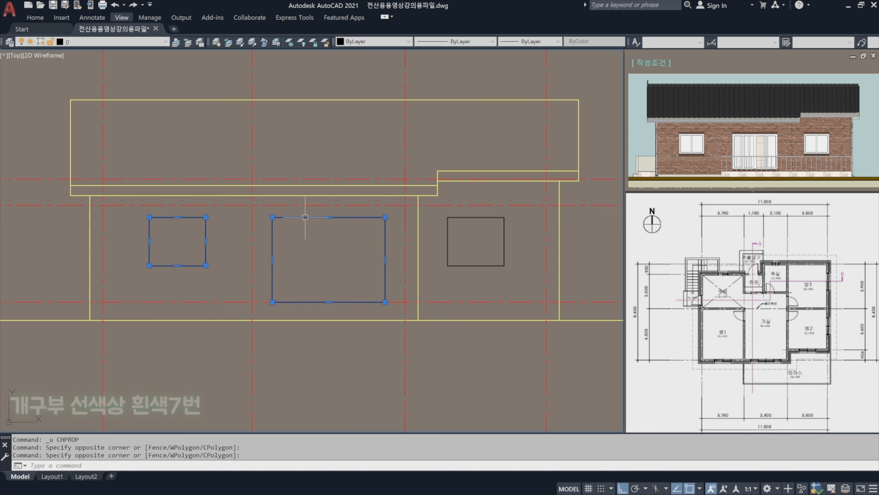
pyautogui.click(457, 232)
pyautogui.click(435, 222)
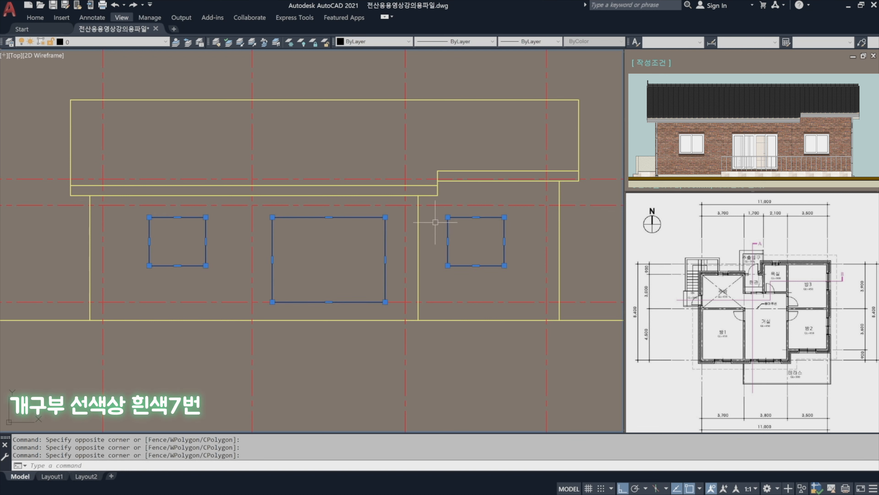
pyautogui.click(137, 42)
pyautogui.click(104, 110)
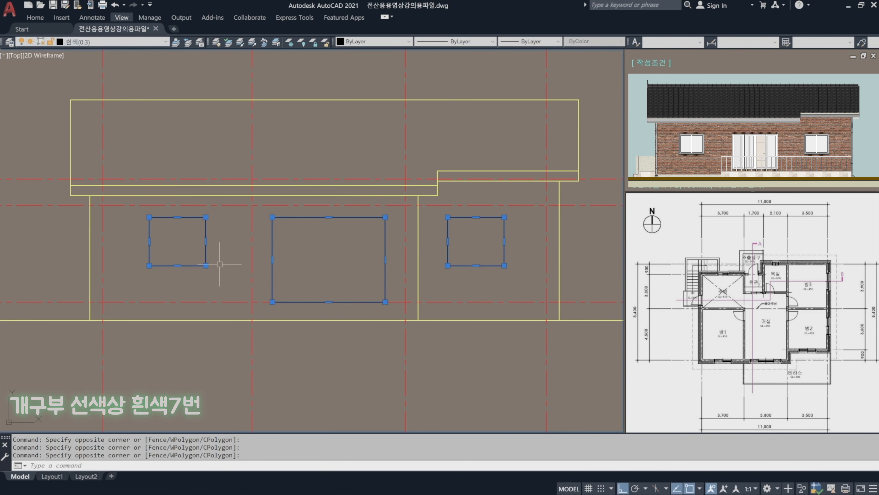
pyautogui.press('Escape')
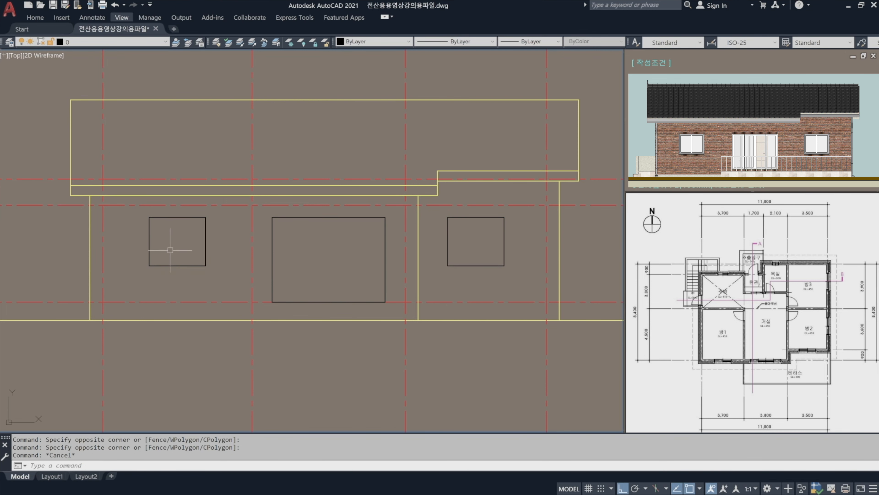
# Offset the left window's rectangle inward by 35 to form the frame.
pyautogui.scroll(5, 170, 250)
pyautogui.moveTo(167, 230); pyautogui.dragTo(268, 235, button='middle')
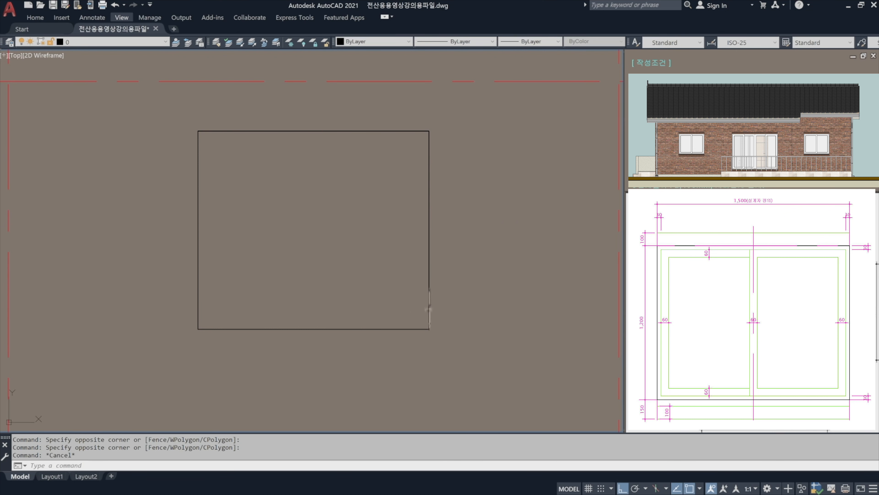
pyautogui.press('Return')
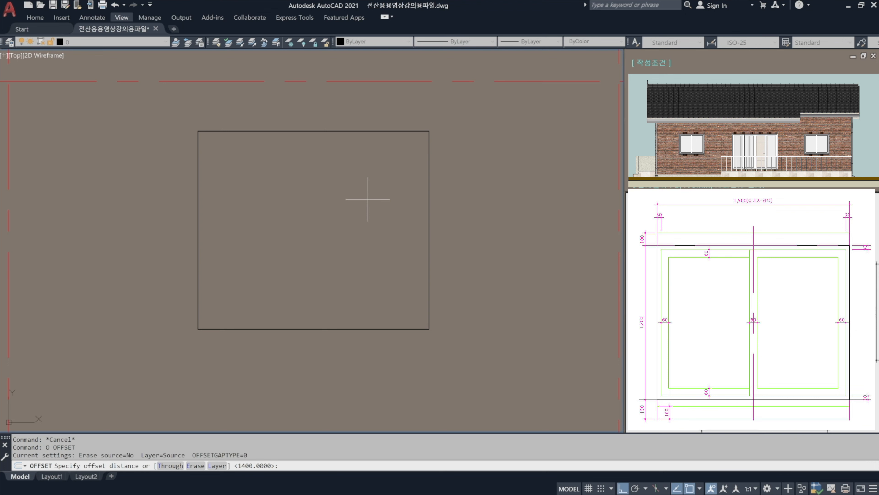
pyautogui.write('35')
pyautogui.press('Return')
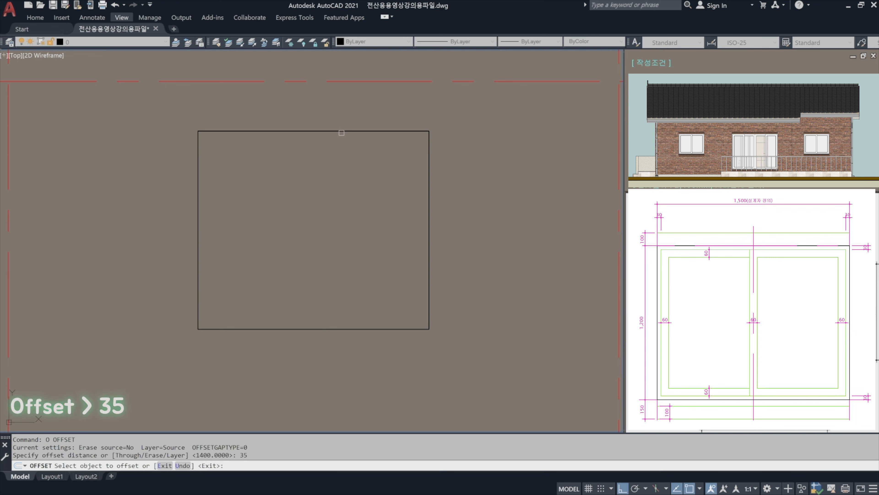
pyautogui.click(339, 131)
pyautogui.click(349, 184)
pyautogui.press('Return')
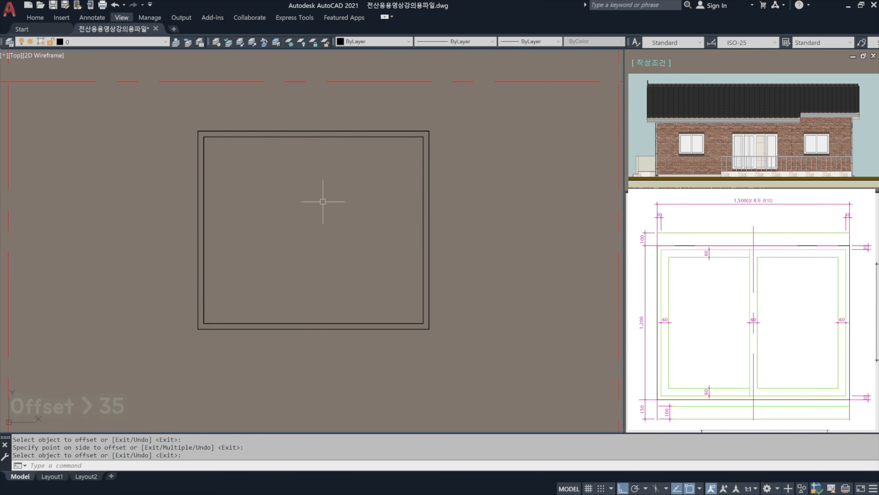
# Draw a rectangle over the left half of the window's inner frame, from its upper-left corner to the midpoint of its lower edge.
pyautogui.write('REC')
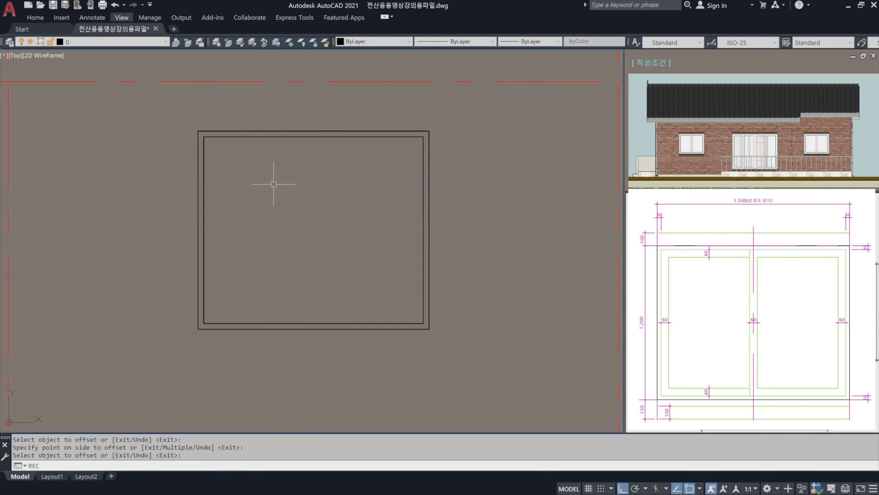
pyautogui.press('Return')
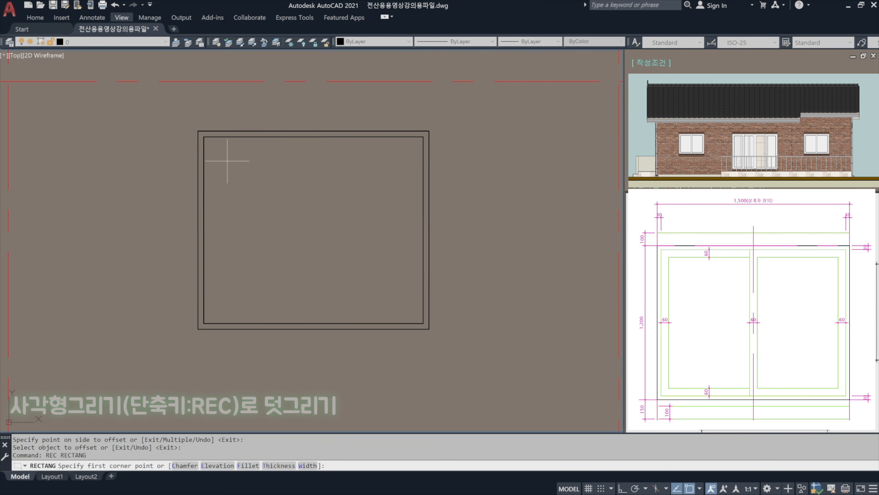
pyautogui.click(203, 136)
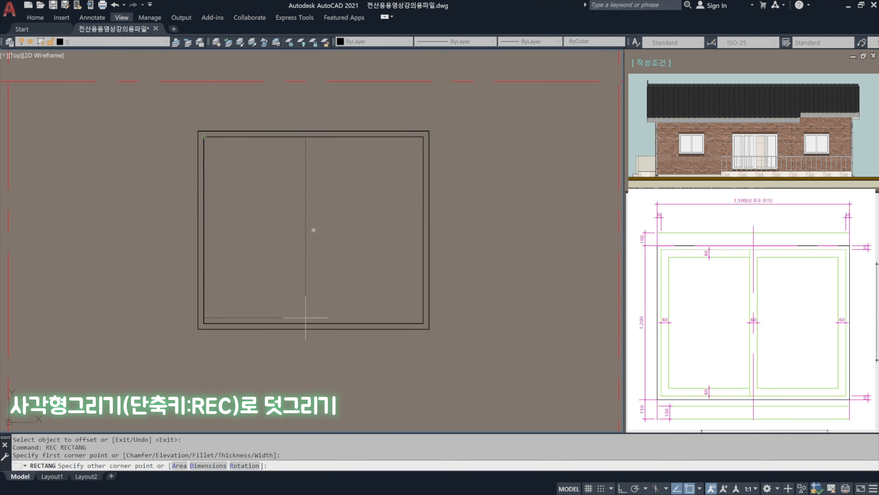
pyautogui.click(314, 323)
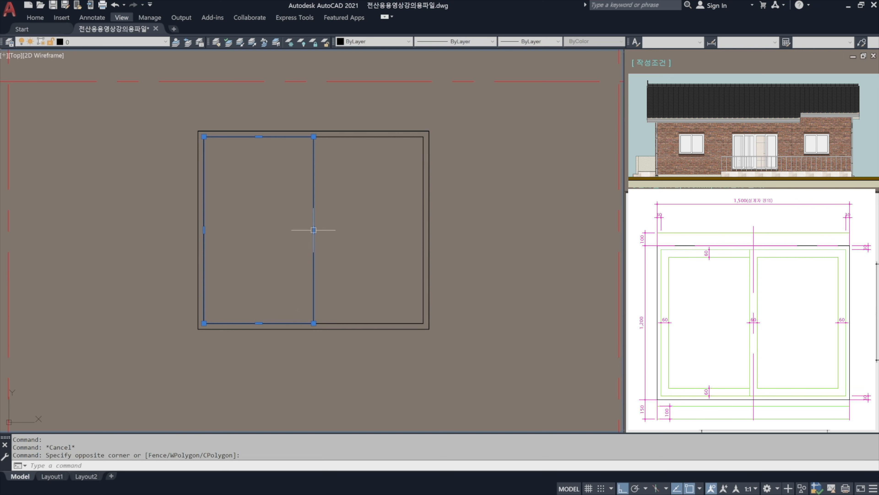
# Stretch the right edge of the left sash rectangle 30 horizontally to the right.
pyautogui.moveTo(314, 229)
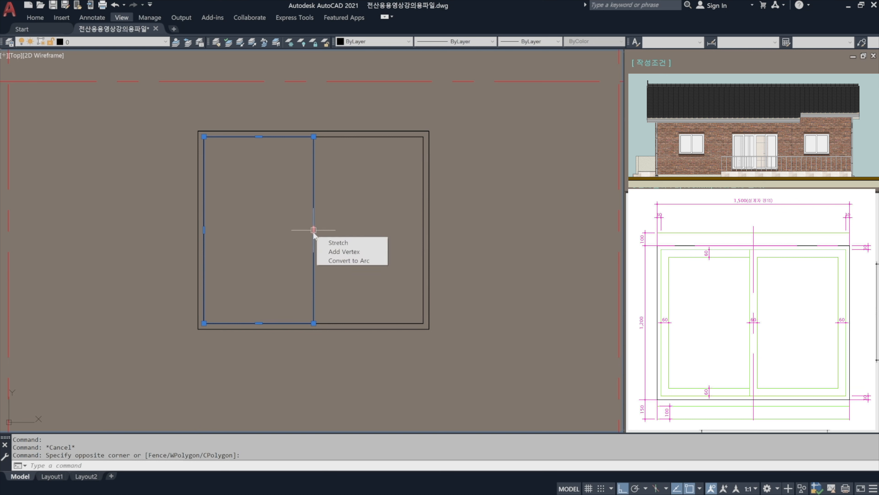
pyautogui.click(313, 229)
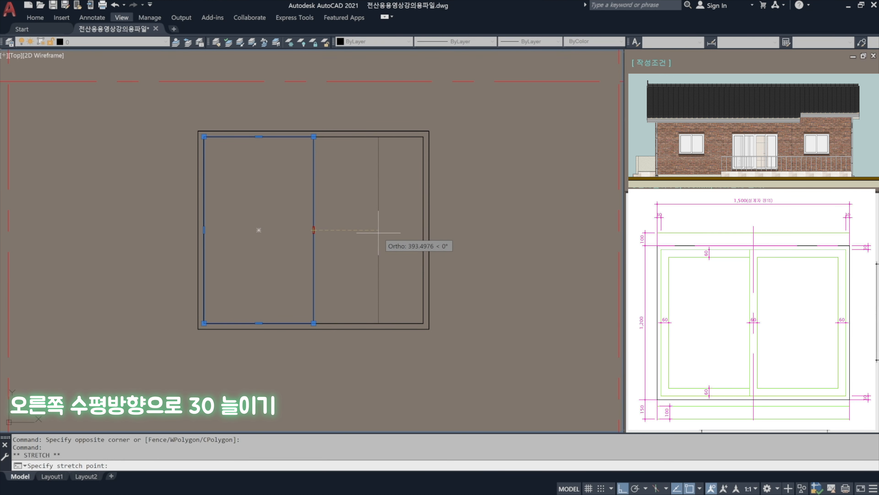
pyautogui.write('30')
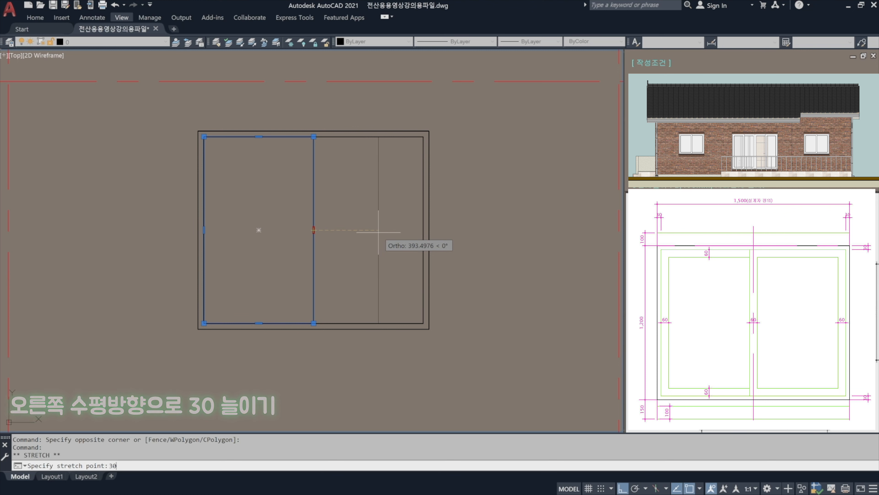
pyautogui.press('Return')
pyautogui.press('Escape')
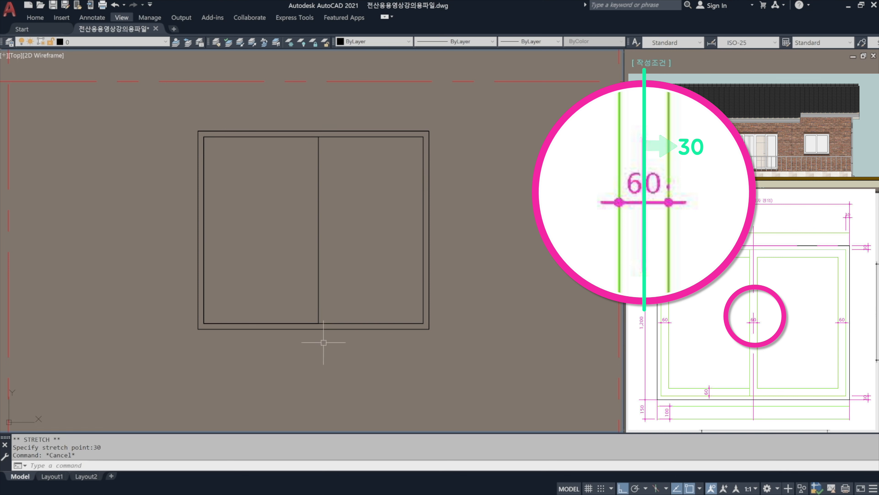
pyautogui.click(326, 278)
pyautogui.click(304, 262)
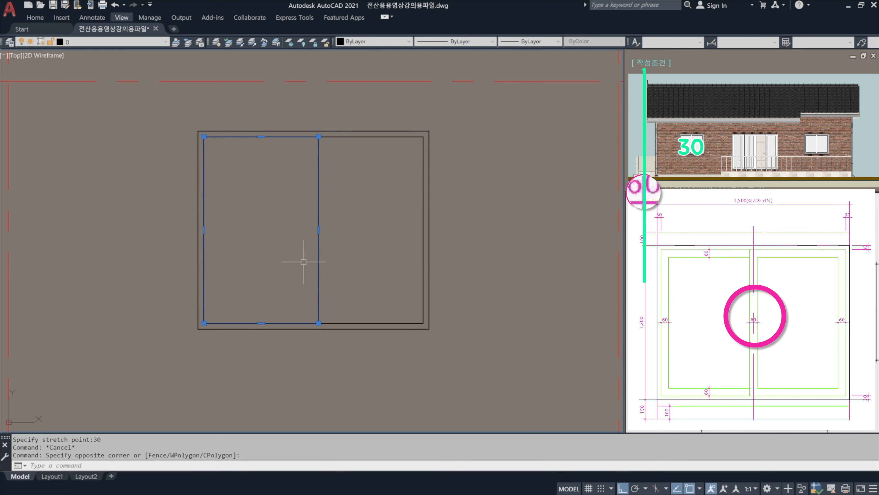
pyautogui.press('Escape')
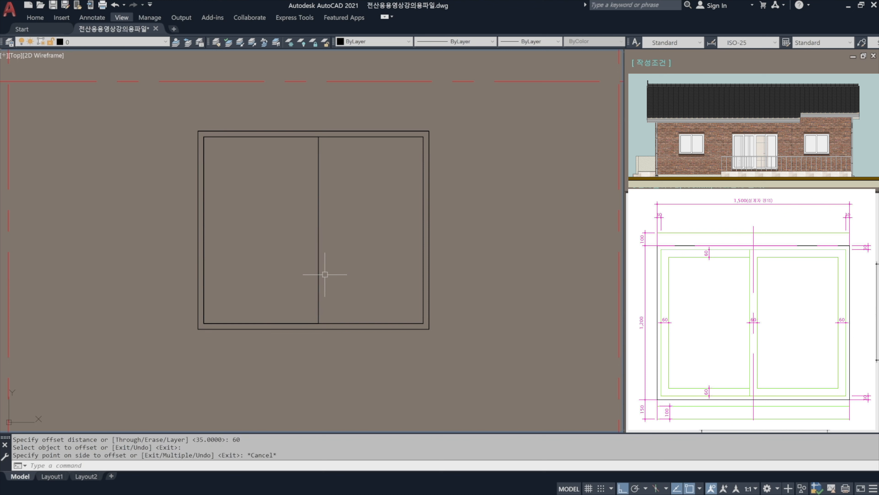
# Offset the left sash rectangle inward by 60.
pyautogui.press('Return')
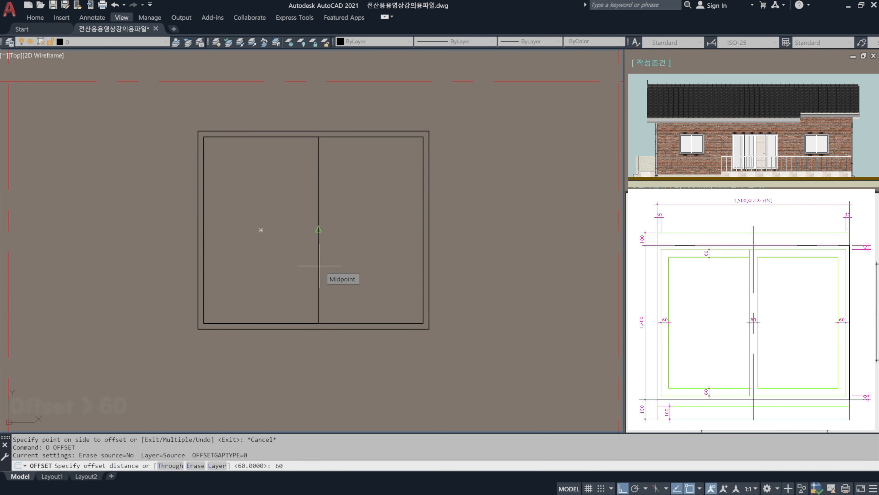
pyautogui.write('60')
pyautogui.press('Return')
pyautogui.click(319, 266)
pyautogui.click(273, 264)
pyautogui.press('Return')
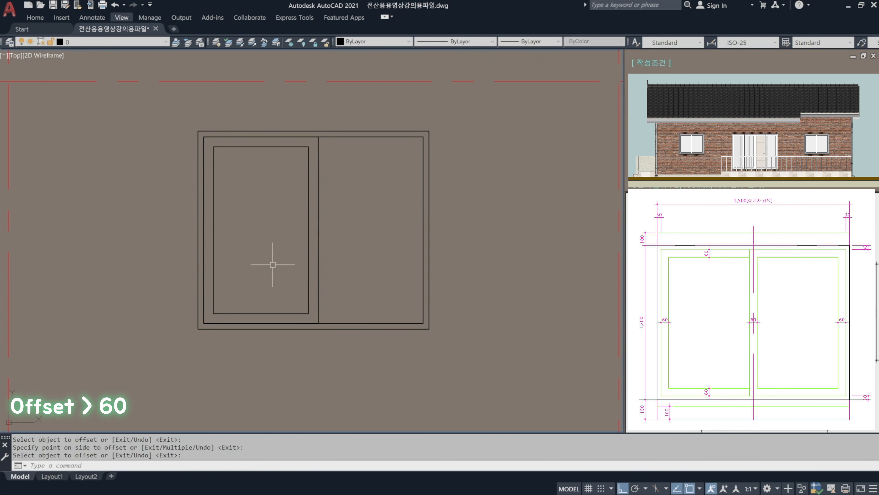
# Mirror the inner sash rectangle about the vertical line through the window's top-edge midpoint, keeping the original.
pyautogui.write('mi')
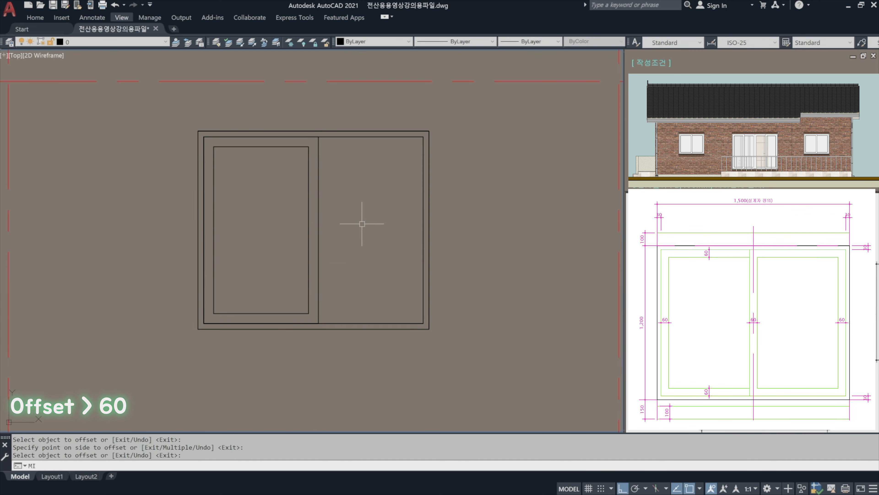
pyautogui.press('Return')
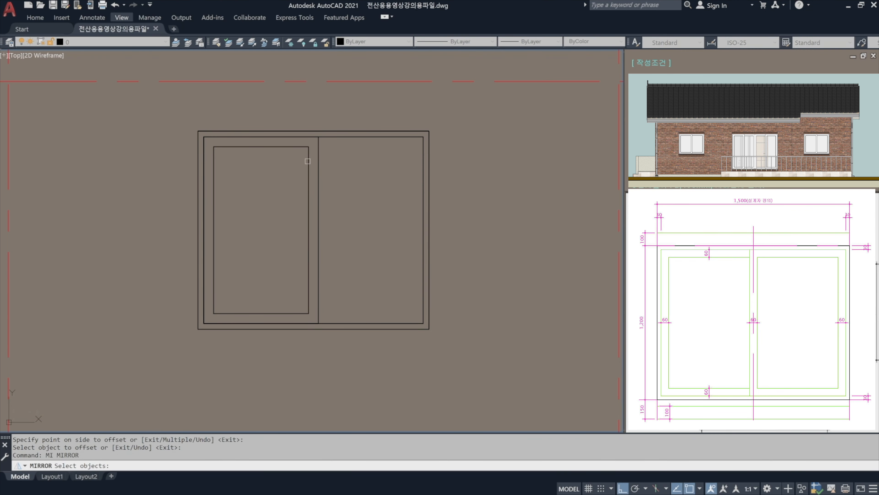
pyautogui.click(234, 148)
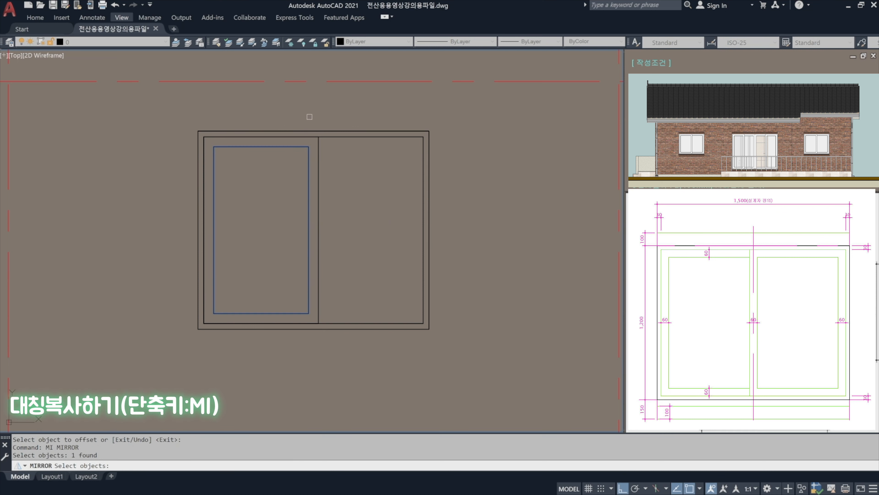
pyautogui.press('Return')
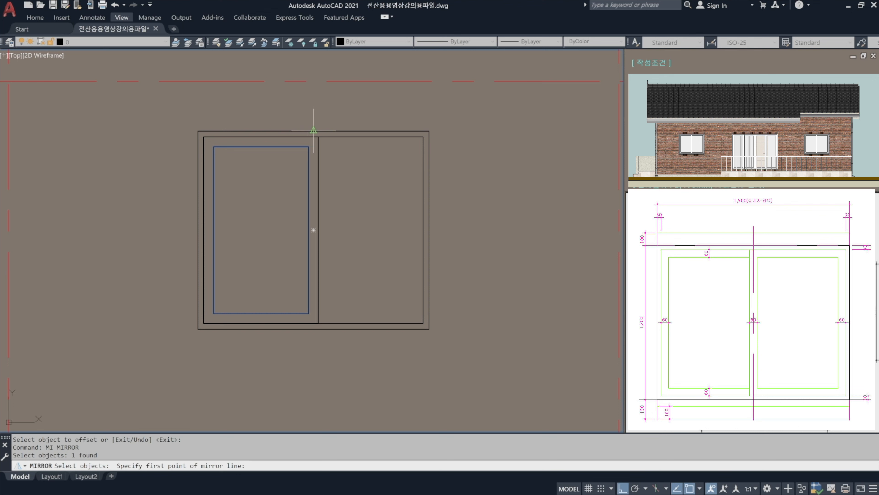
pyautogui.click(313, 130)
pyautogui.click(314, 89)
pyautogui.press('Return')
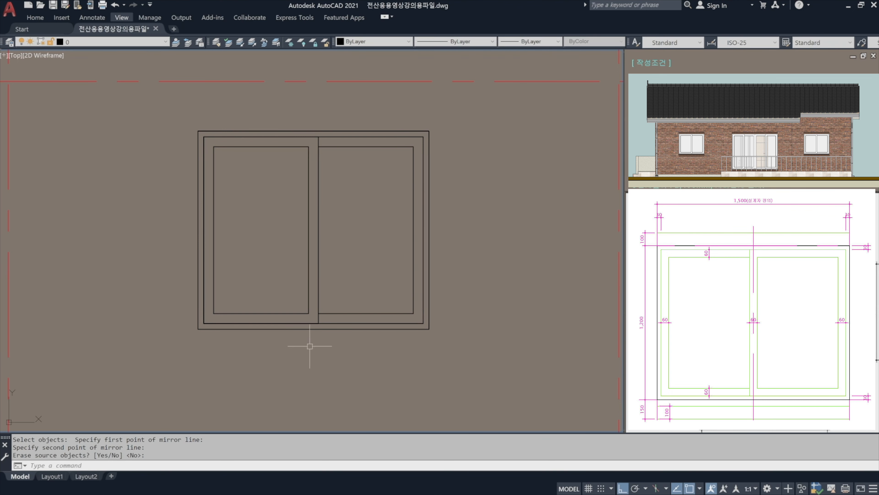
# Assign the window's inner frame and sash rectangles to the layer 녹색(0.2)-부자재단면및입면.
pyautogui.click(352, 191)
pyautogui.click(201, 133)
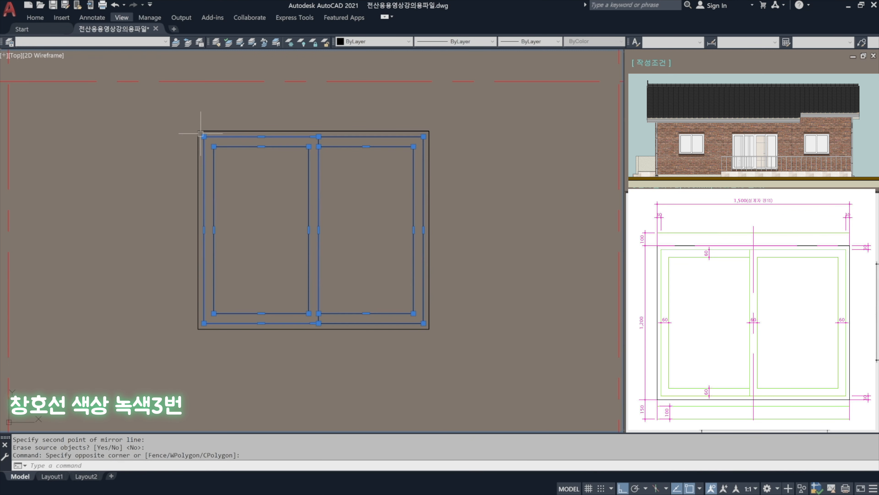
pyautogui.click(115, 42)
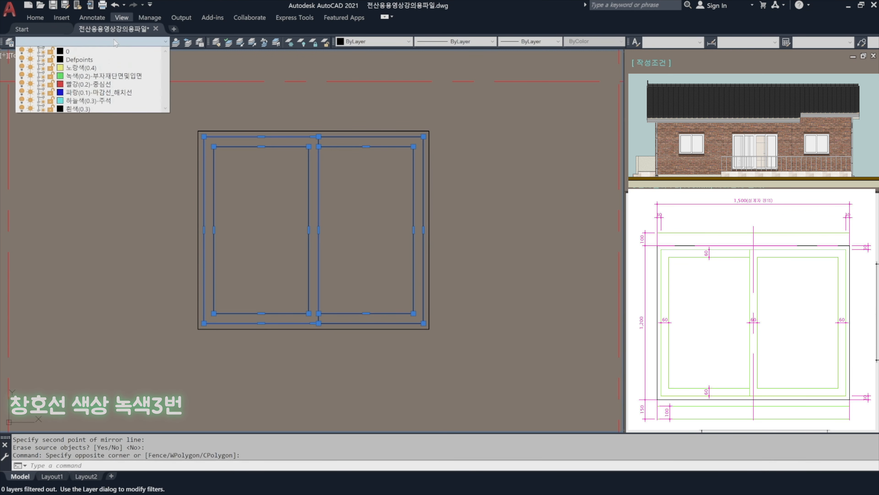
pyautogui.click(103, 76)
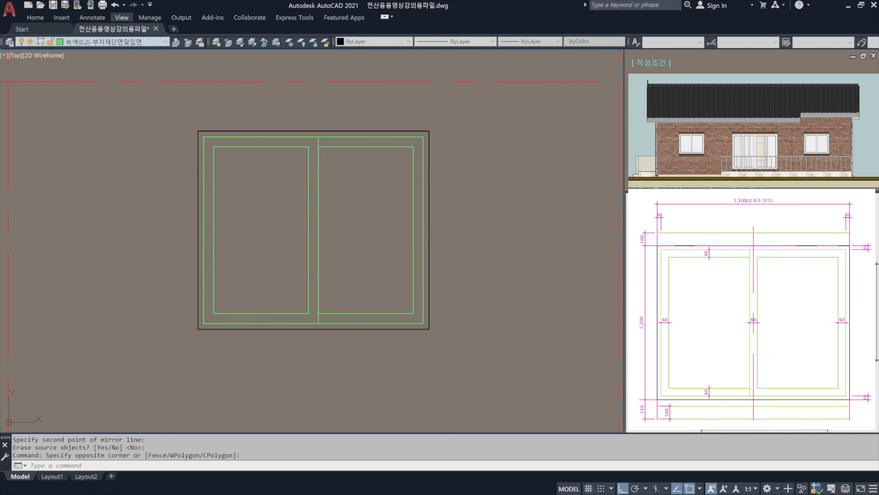
pyautogui.press('Escape')
# Offset the door opening's rectangle inward by 35 to form the frame.
pyautogui.scroll(-3, 255, 222)
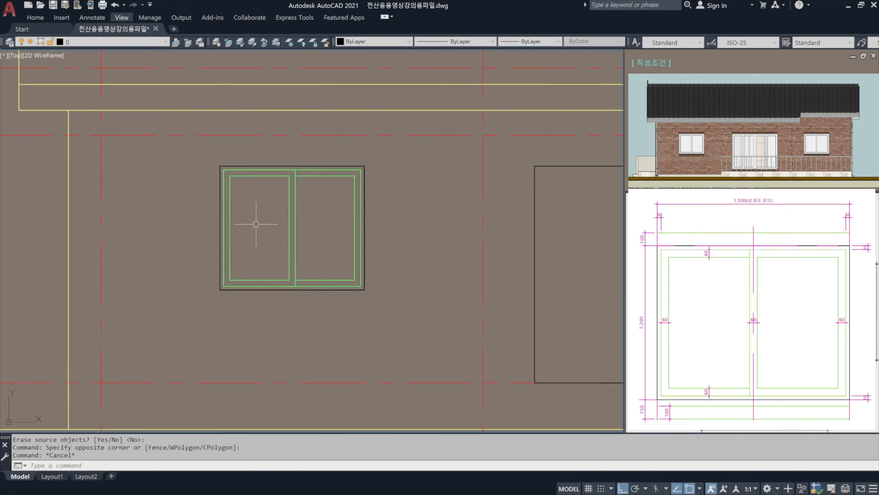
pyautogui.moveTo(430, 229); pyautogui.dragTo(251, 229, button='middle')
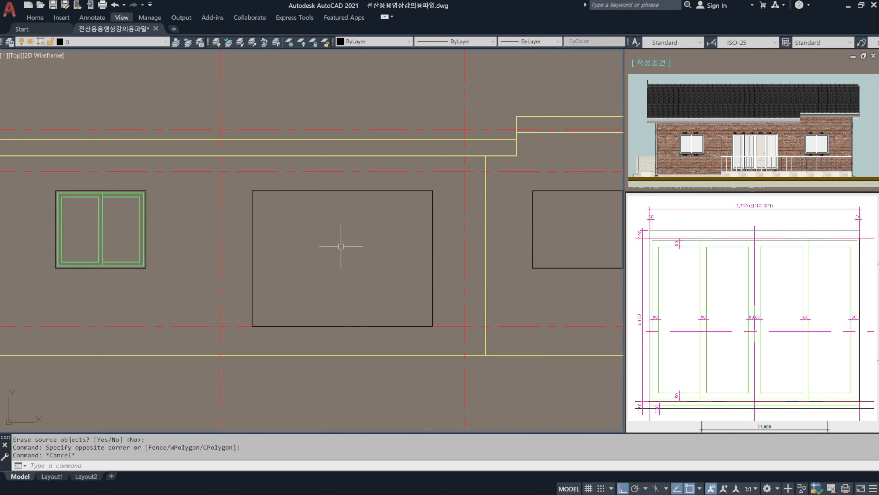
pyautogui.scroll(4, 334, 249)
pyautogui.scroll(-2, 341, 217)
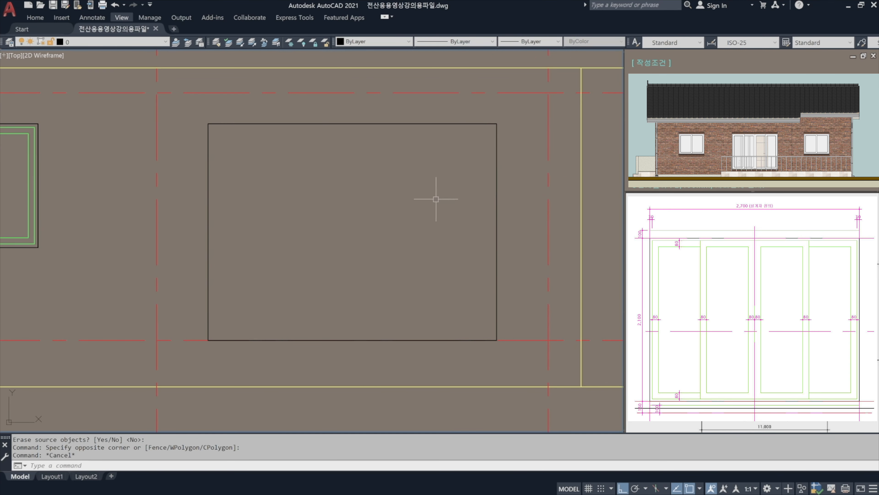
pyautogui.press('Escape')
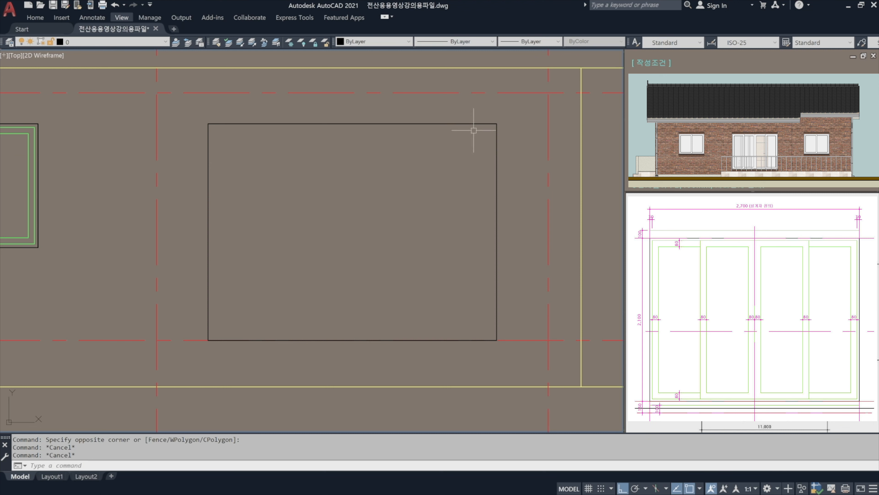
pyautogui.write('O')
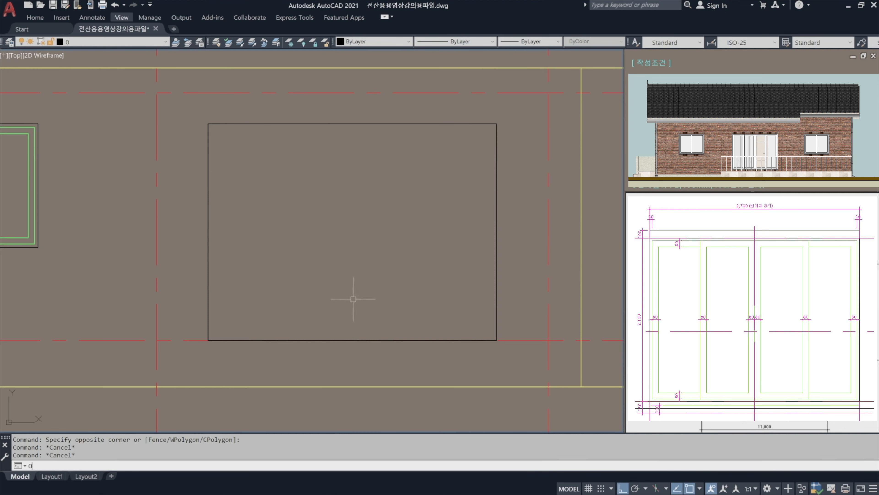
pyautogui.press('Return')
pyautogui.write('35')
pyautogui.press('Return')
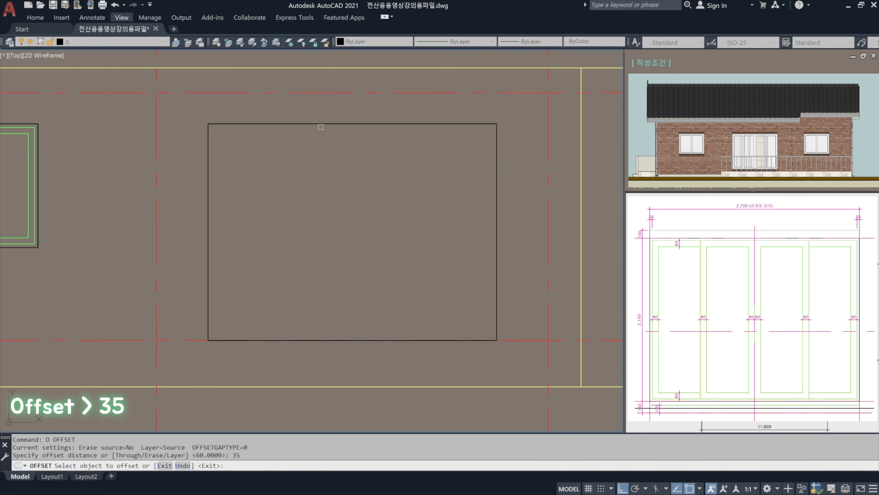
pyautogui.click(321, 127)
pyautogui.click(325, 177)
pyautogui.press('Return')
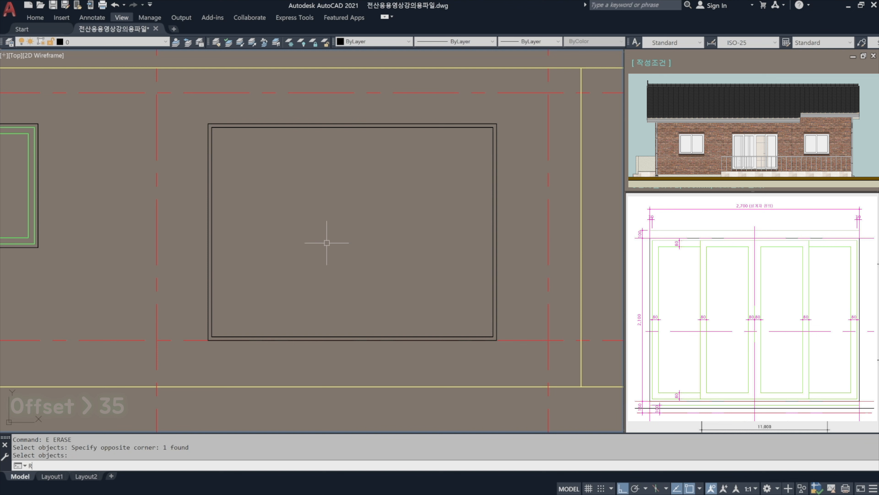
pyautogui.write('EC')
pyautogui.press('Return')
pyautogui.click(246, 225)
pyautogui.press('Escape')
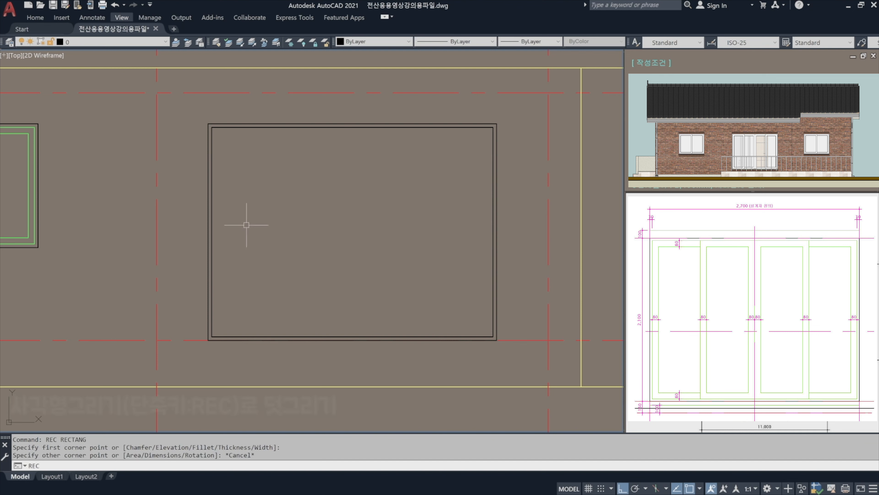
# Draw a rectangle over the left half of the door's inner frame, from its upper-left corner to the midpoint of its lower edge.
pyautogui.press('Return')
pyautogui.click(211, 127)
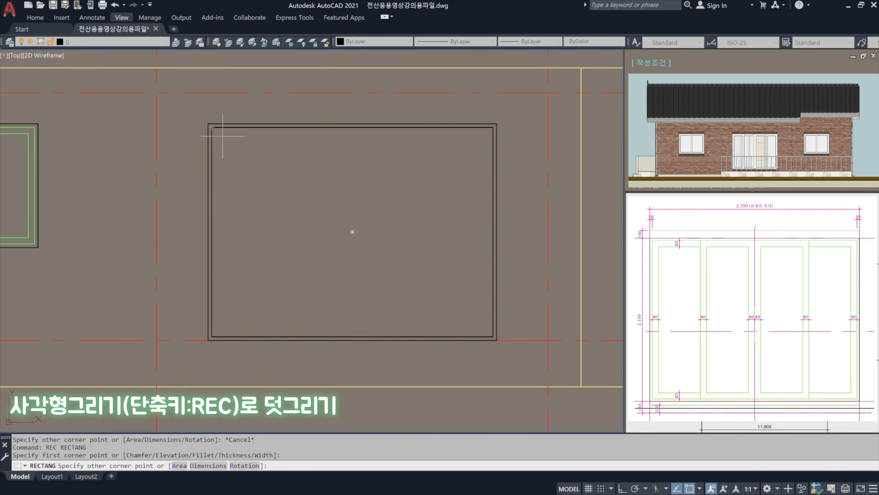
pyautogui.click(352, 335)
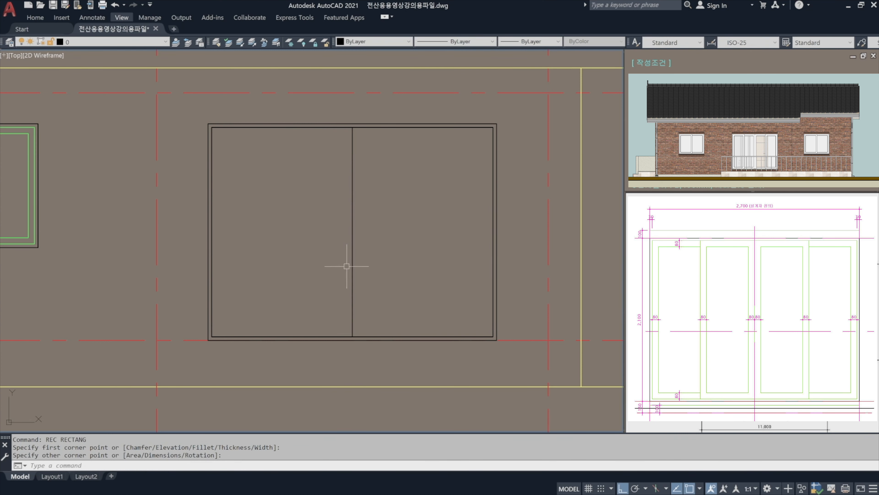
# Narrow the left door panel rectangle to half its width by moving its right edge, and extend that edge 40 to the right.
pyautogui.click(370, 261)
pyautogui.click(327, 236)
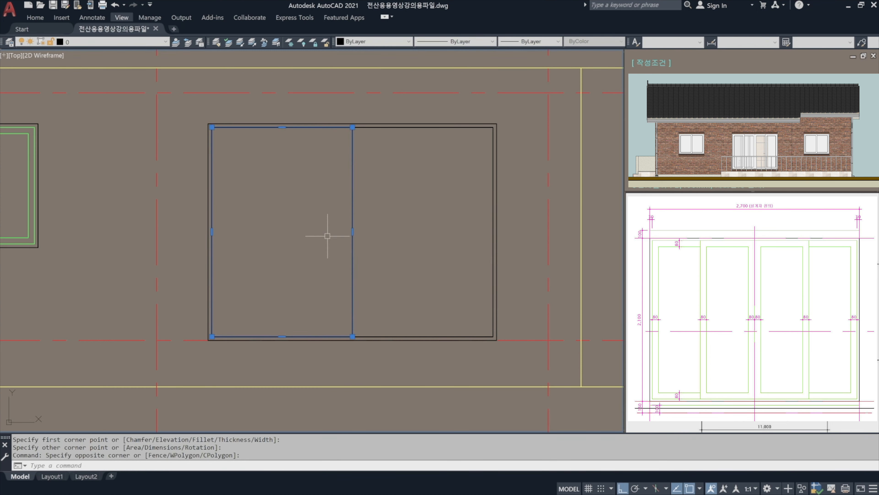
pyautogui.moveTo(352, 232)
pyautogui.click(353, 231)
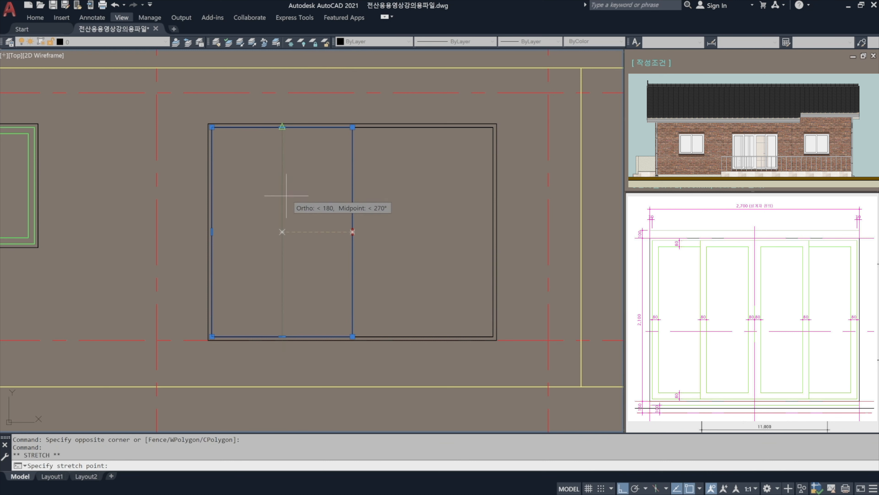
pyautogui.click(282, 232)
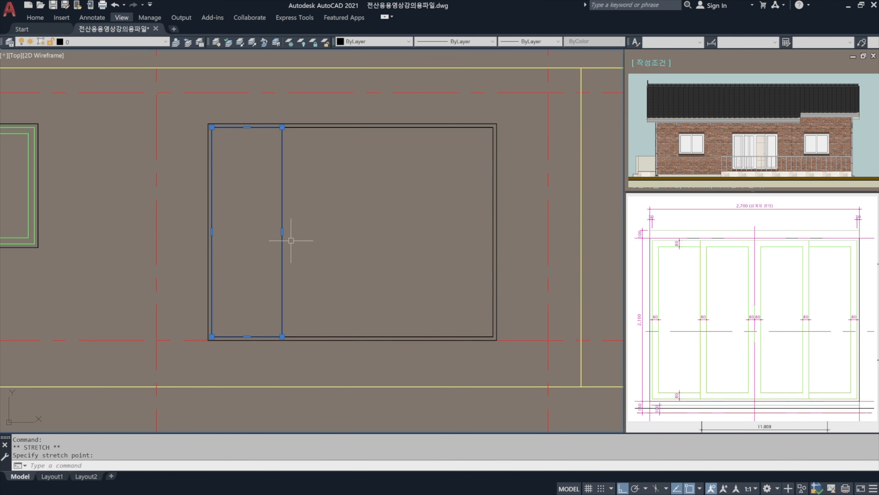
pyautogui.click(282, 231)
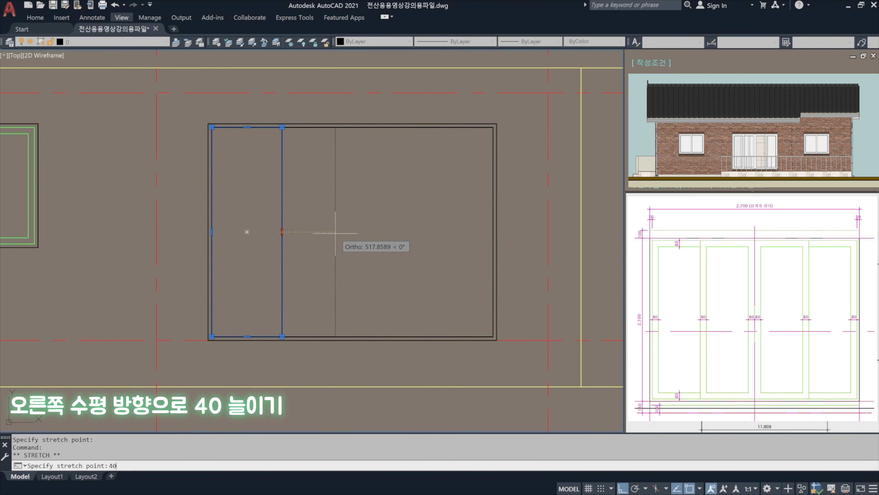
pyautogui.press('Return')
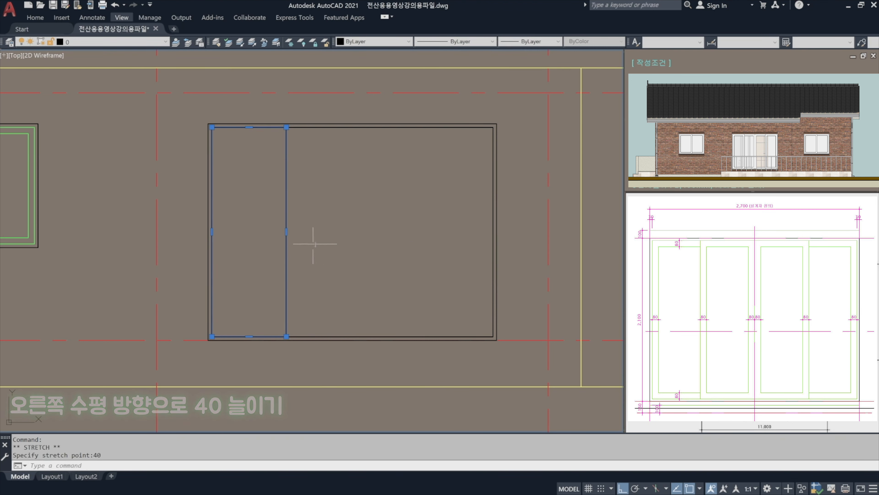
# Offset the left door panel's rectangle inward by 80 to form its inner outline.
pyautogui.press('Escape')
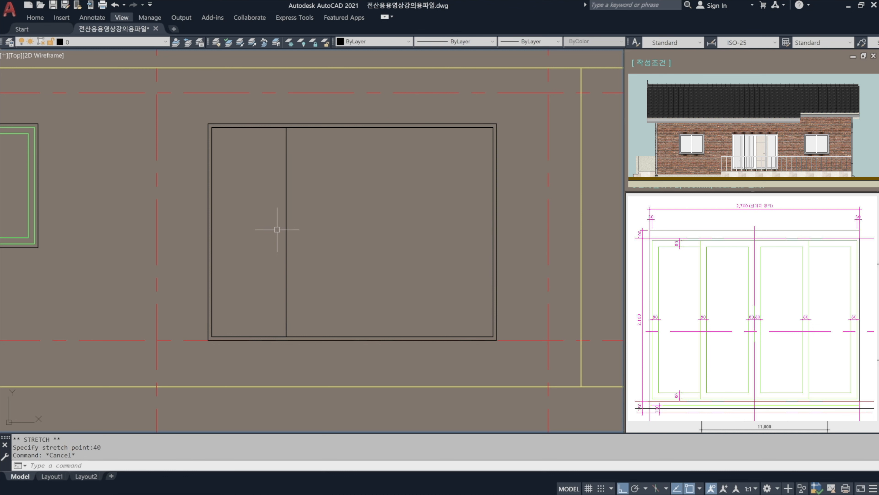
pyautogui.write('O')
pyautogui.press('Escape')
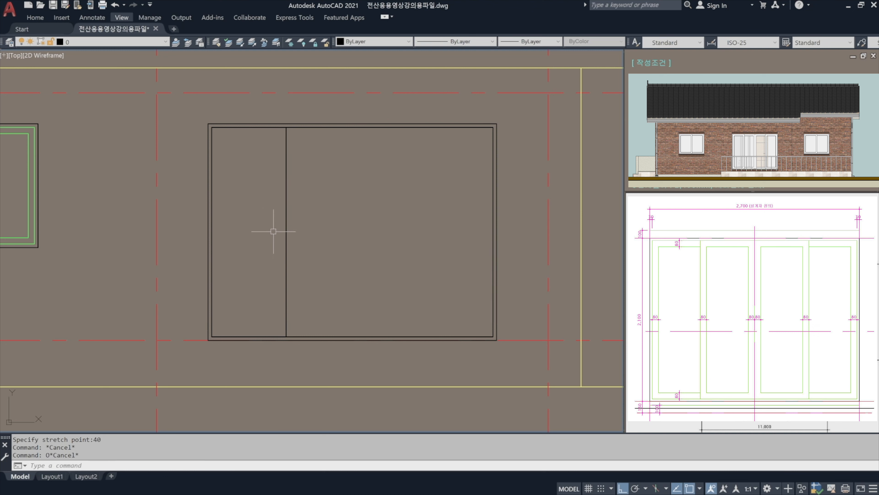
pyautogui.write('O')
pyautogui.press('Return')
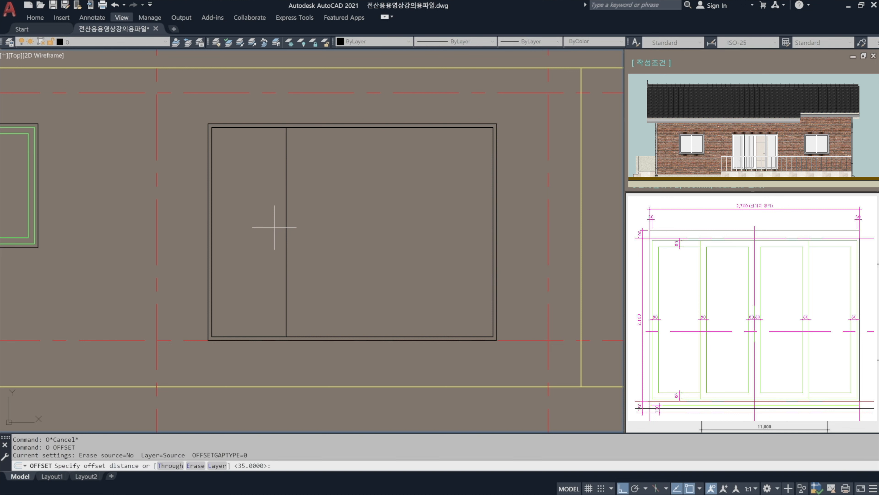
pyautogui.press('Escape')
pyautogui.write('O')
pyautogui.press('Return')
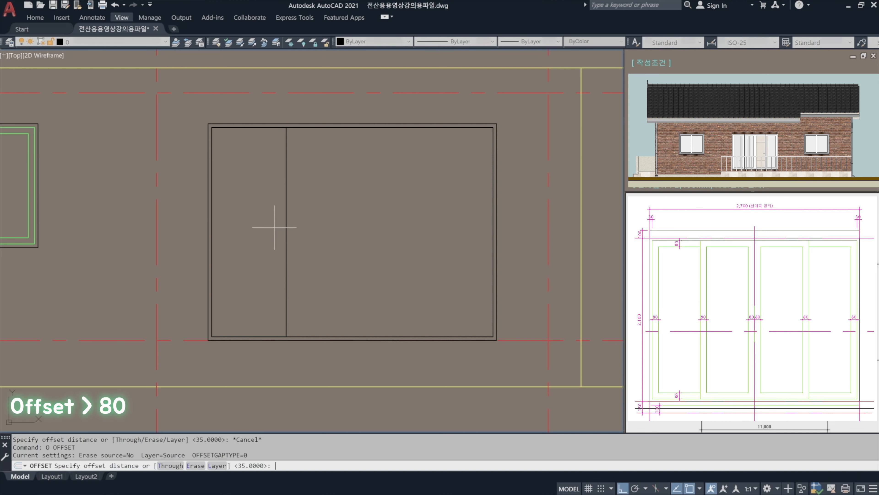
pyautogui.write('80')
pyautogui.press('Return')
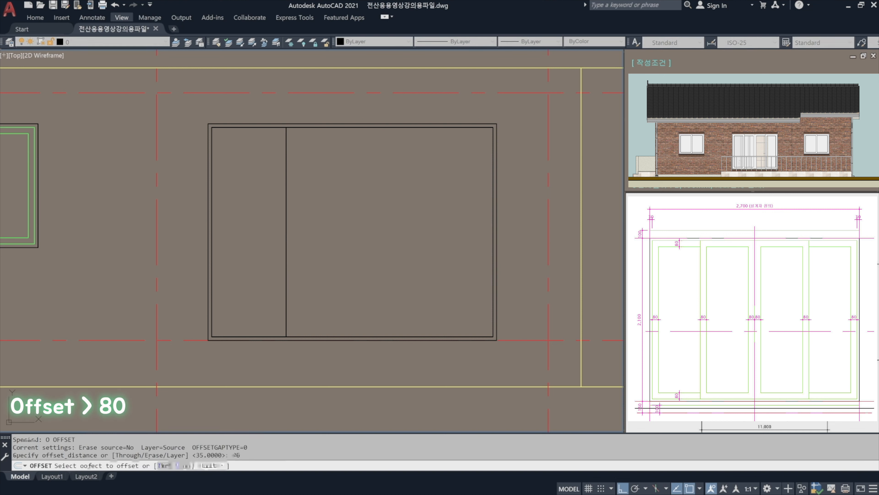
pyautogui.click(285, 217)
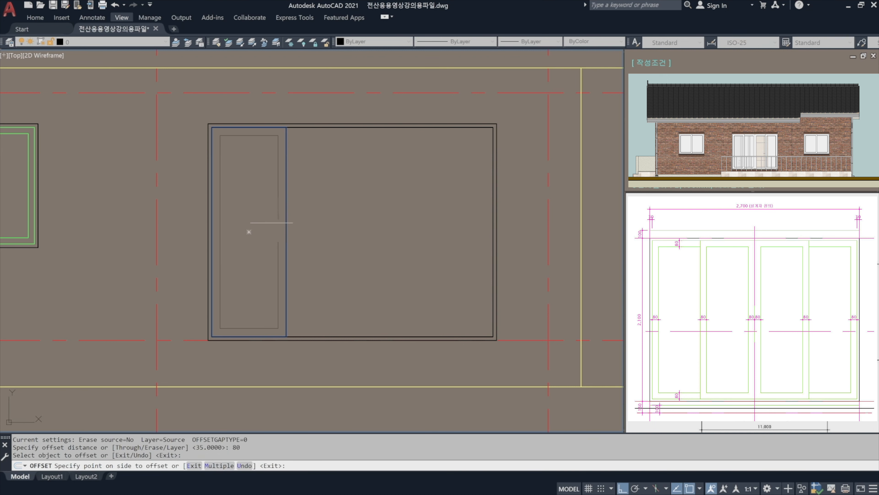
pyautogui.click(249, 231)
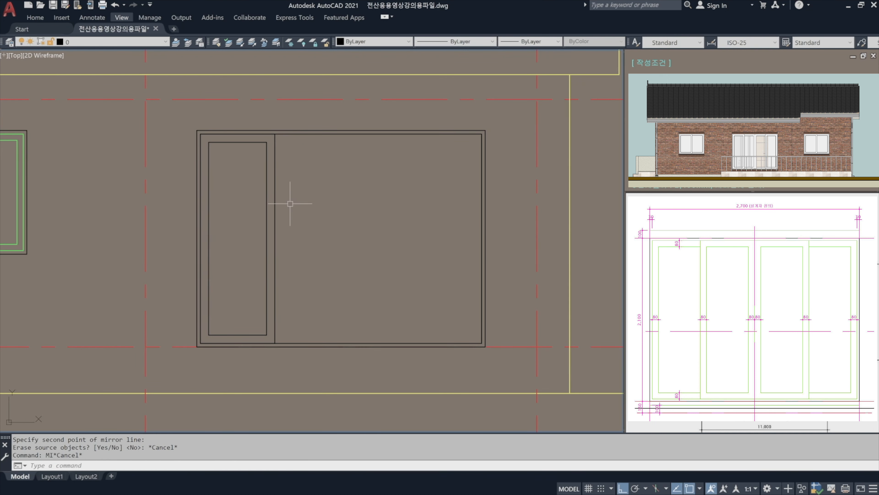
# Mirror the left door panel's two rectangles about the panel's right edge, keeping the originals.
pyautogui.write('MI')
pyautogui.press('Return')
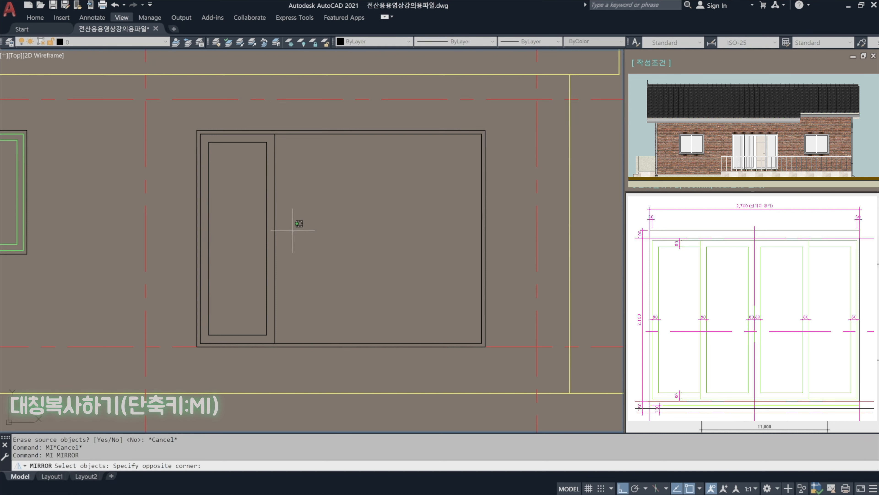
pyautogui.click(294, 231)
pyautogui.click(255, 207)
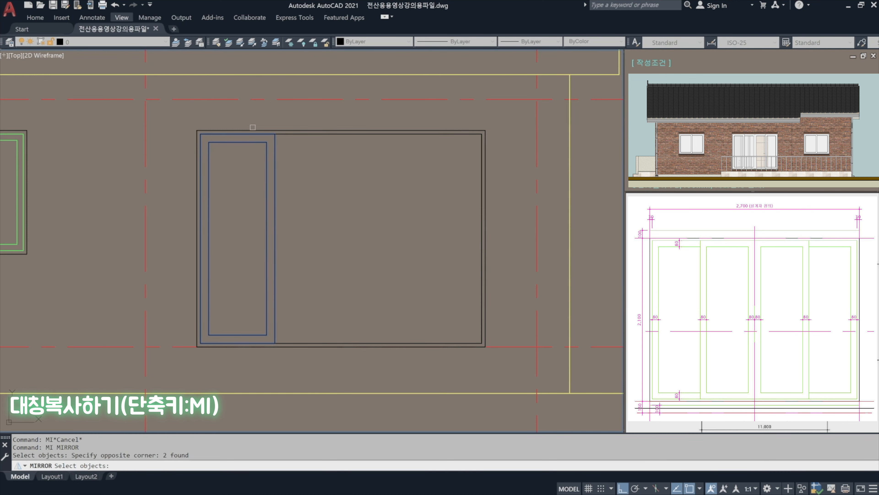
pyautogui.scroll(2, 253, 127)
pyautogui.press('Return')
pyautogui.click(285, 140)
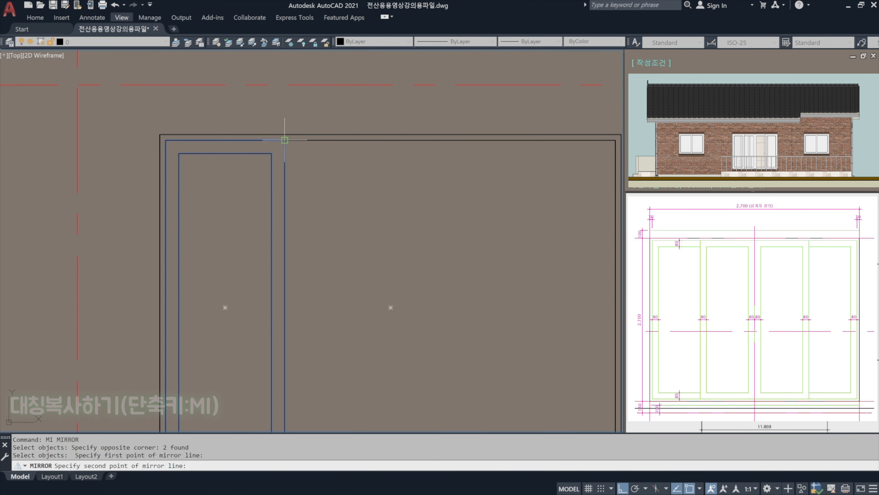
pyautogui.click(291, 98)
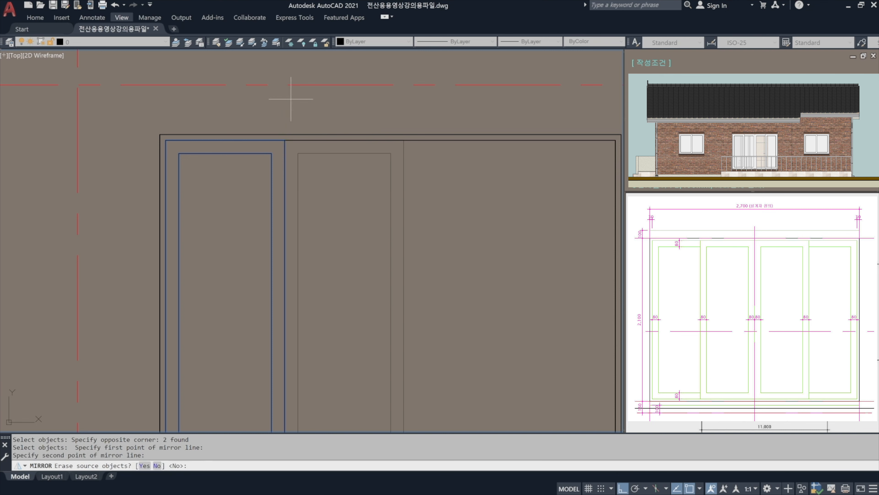
pyautogui.press('Return')
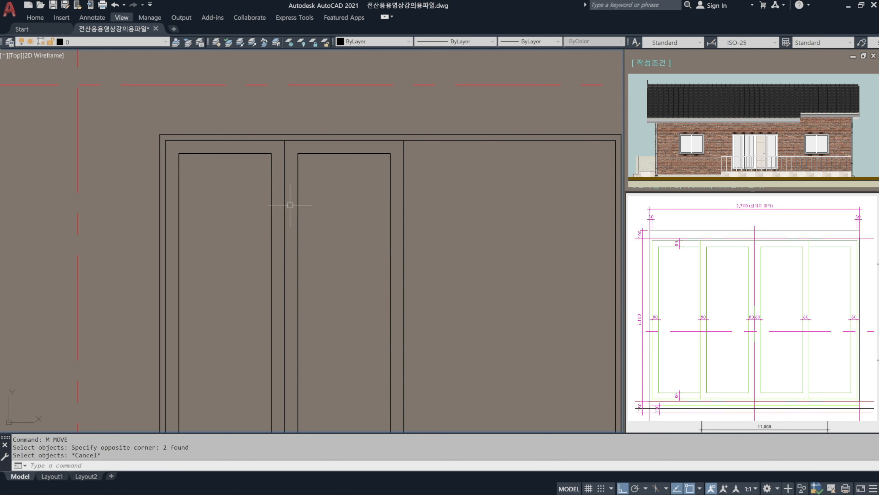
# Move the mirrored second door panel 80 horizontally to the left.
pyautogui.write('m')
pyautogui.press('Return')
pyautogui.click(435, 197)
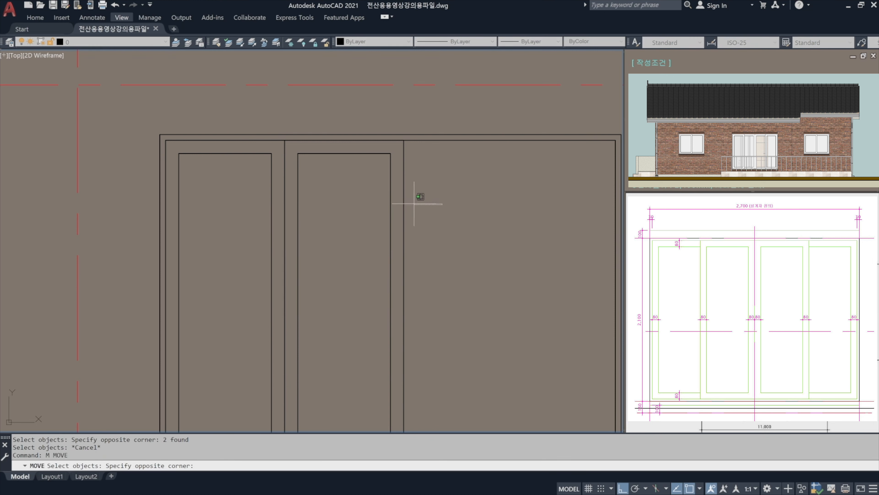
pyautogui.click(351, 181)
pyautogui.scroll(2, 301, 110)
pyautogui.press('Return')
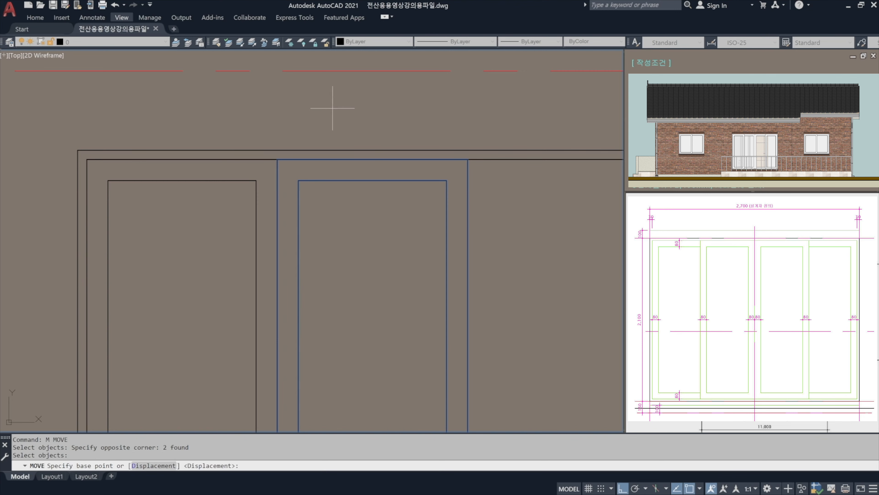
pyautogui.click(332, 108)
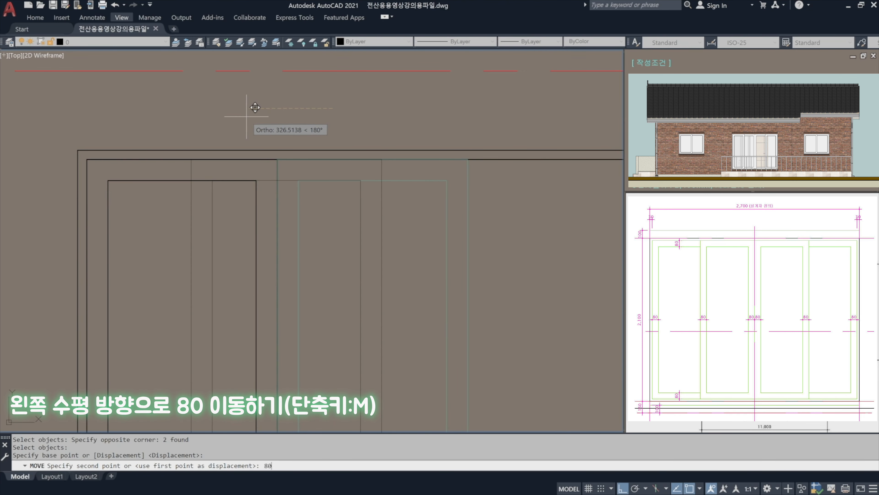
pyautogui.press('Return')
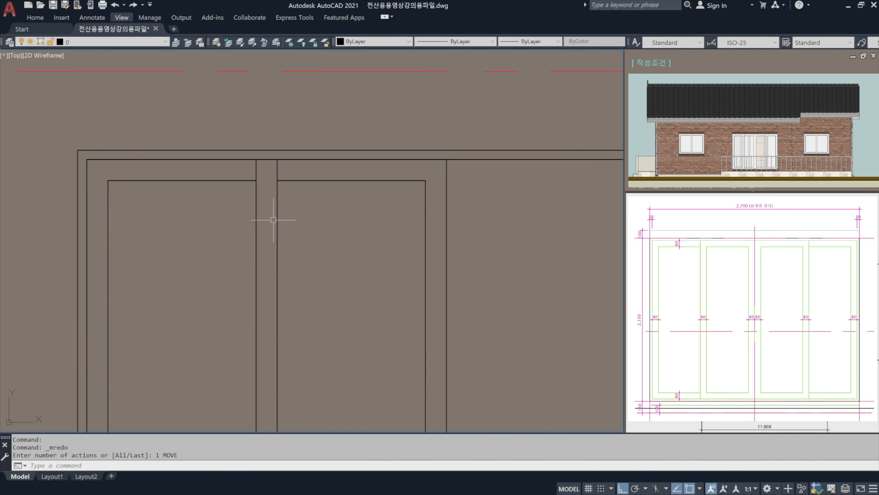
# Trim the short pieces of the second panel's left edge that extend above and below the first panel's inner rectangle.
pyautogui.write('tr')
pyautogui.press('Return')
pyautogui.press('Return')
pyautogui.click(265, 172)
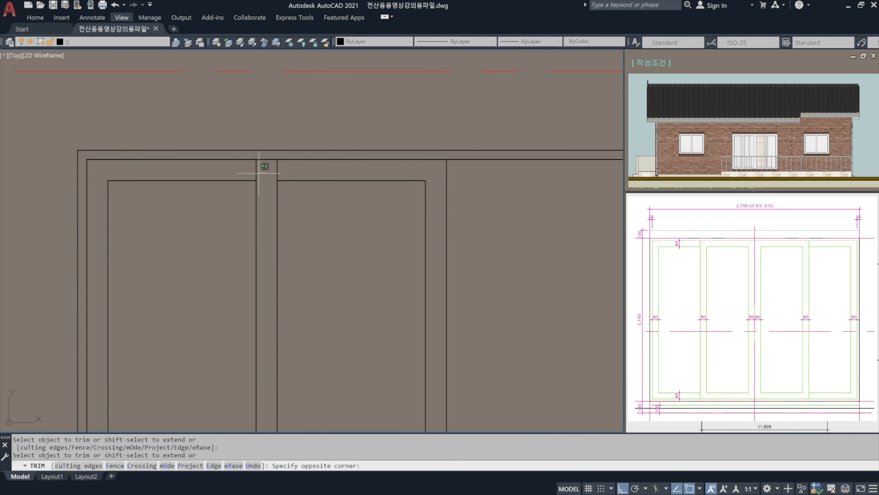
pyautogui.click(244, 170)
pyautogui.moveTo(292, 327)
pyautogui.mouseDown(button='middle')
pyautogui.moveTo(282, 130)
pyautogui.moveTo(292, 133)
pyautogui.mouseUp(button='middle')
pyautogui.click(247, 294)
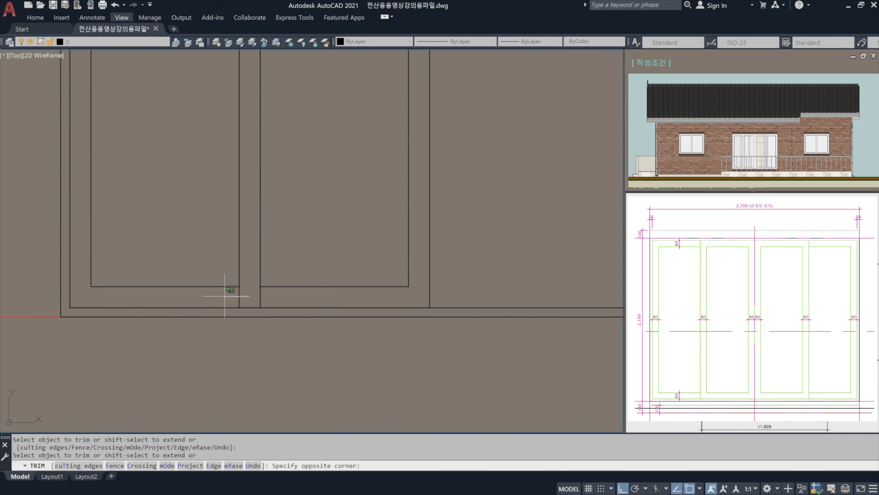
pyautogui.click(223, 293)
pyautogui.press('Return')
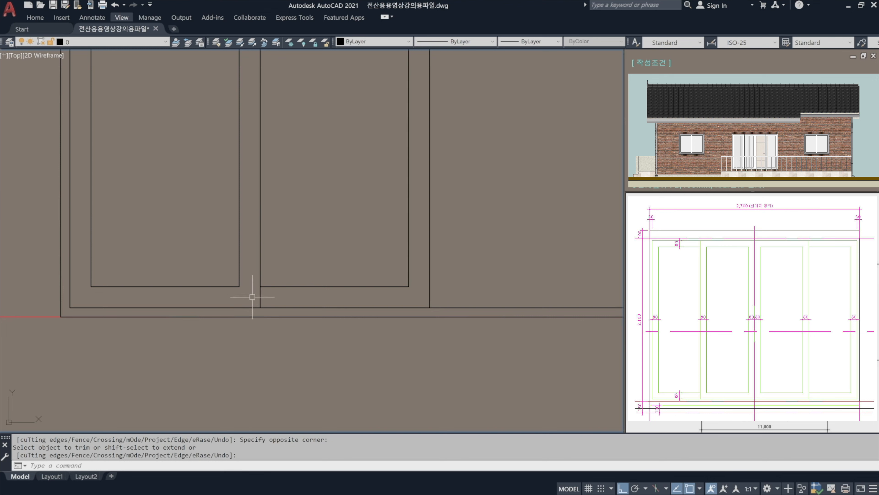
# Mirror the two left door panels about the door's vertical centre line to fill the right half, keeping the originals.
pyautogui.scroll(-3, 236, 306)
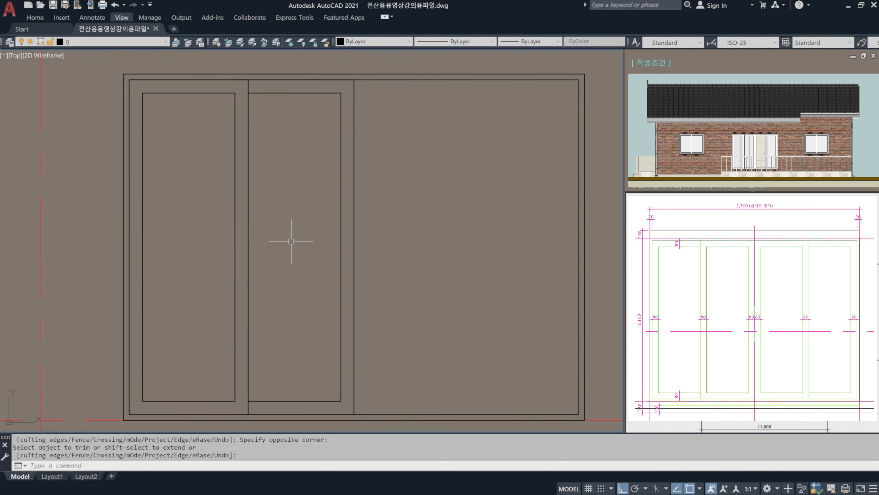
pyautogui.write('MI')
pyautogui.press('Return')
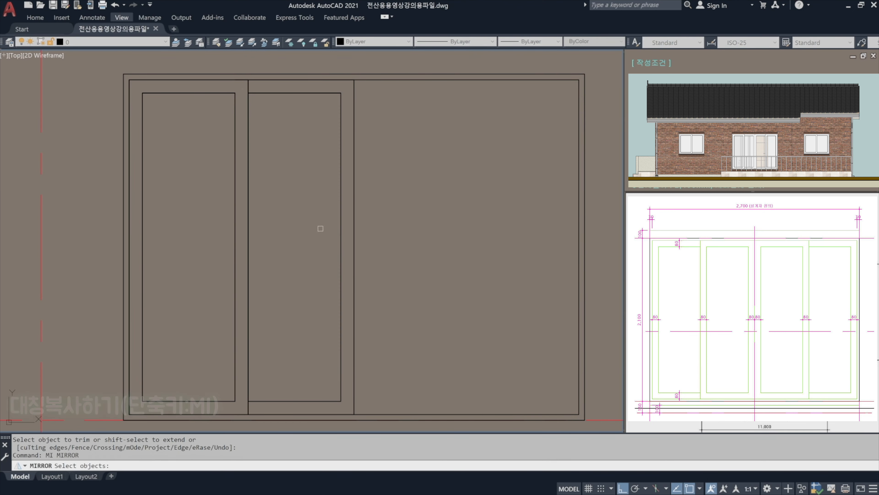
pyautogui.click(393, 246)
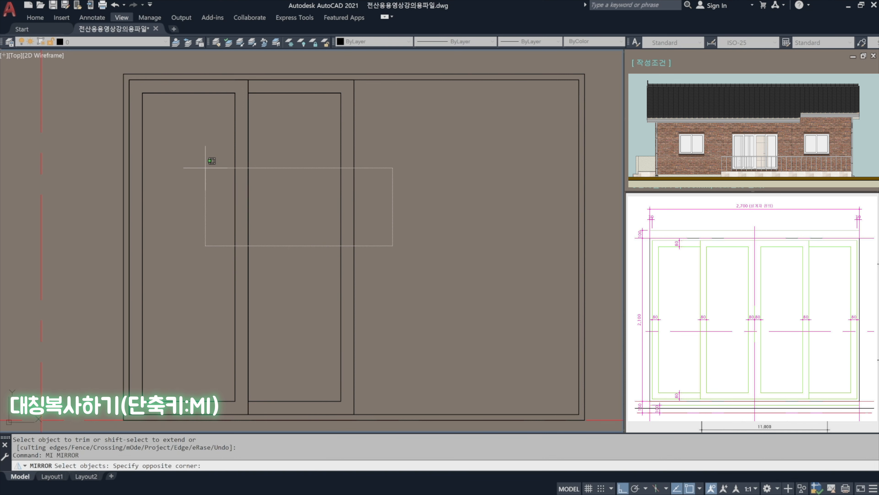
pyautogui.click(206, 168)
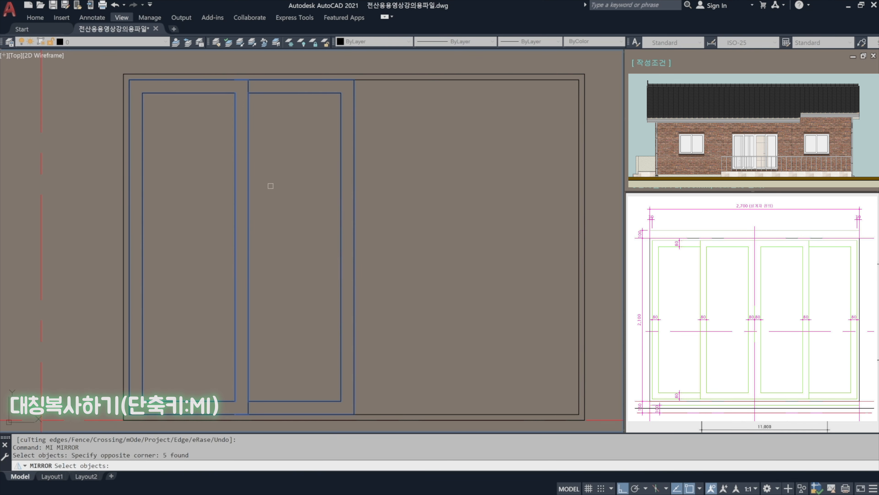
pyautogui.moveTo(354, 147)
pyautogui.mouseDown(button='middle')
pyautogui.moveTo(338, 161)
pyautogui.moveTo(332, 236)
pyautogui.mouseUp(button='middle')
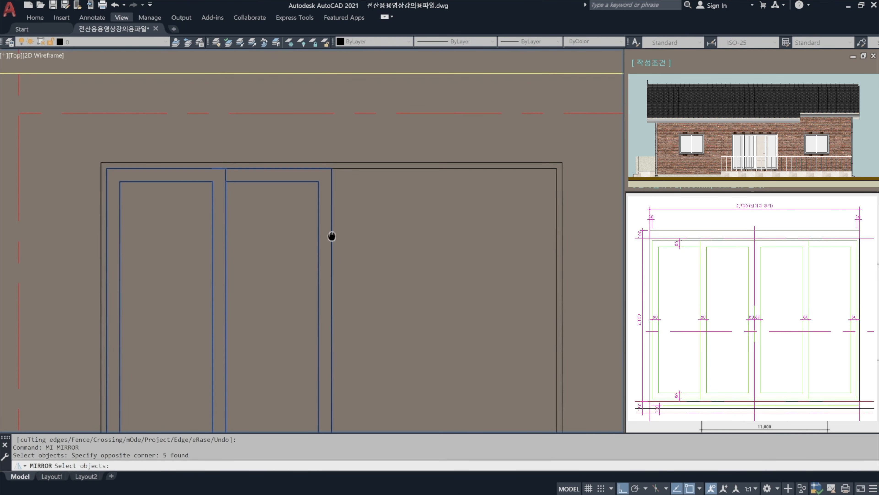
pyautogui.press('Return')
pyautogui.click(332, 168)
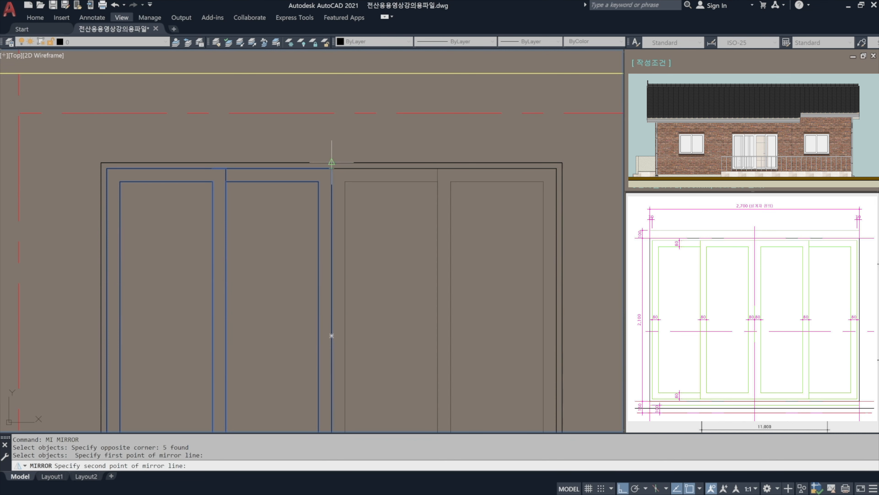
pyautogui.click(333, 126)
pyautogui.press('Return')
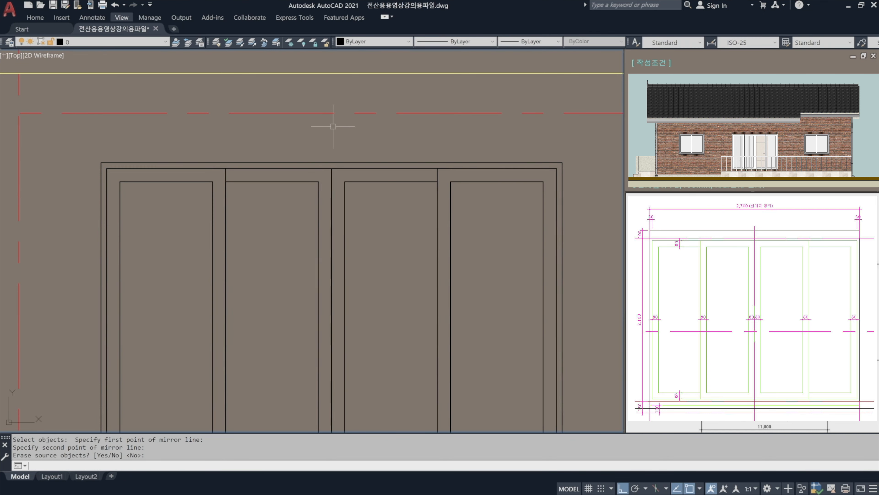
# Assign the door's inner frame and all four panels to the layer 녹색(0.2)-부자재단면및입면.
pyautogui.scroll(-2, 335, 152)
pyautogui.moveTo(340, 249); pyautogui.dragTo(341, 210, button='middle')
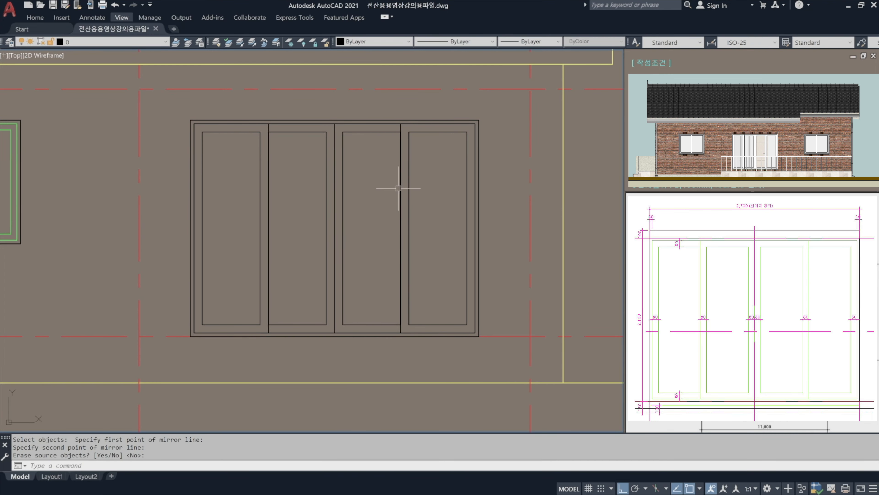
pyautogui.scroll(2, 312, 180)
pyautogui.click(501, 269)
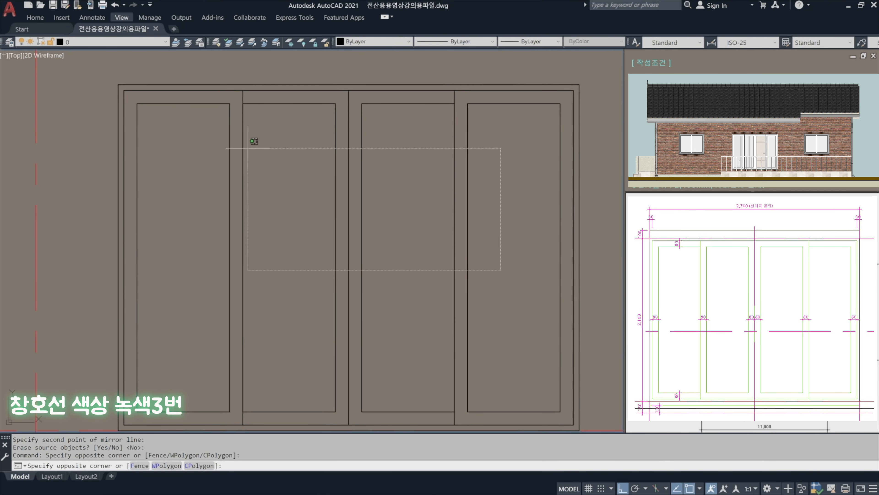
pyautogui.click(187, 83)
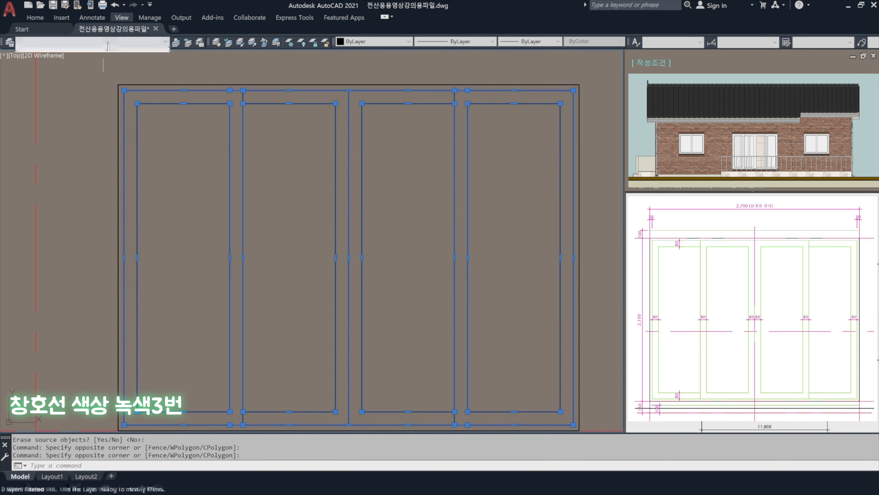
pyautogui.click(104, 42)
pyautogui.click(104, 81)
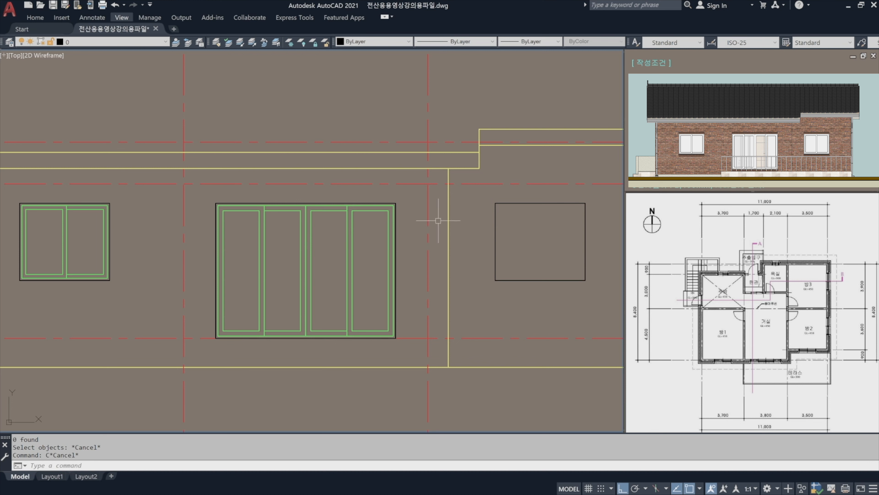
# Copy the left window's green frame and sashes from its opening's upper-left corner to the same corner of the empty right opening.
pyautogui.press('Escape')
pyautogui.press('Escape')
pyautogui.write('CO')
pyautogui.press('space')
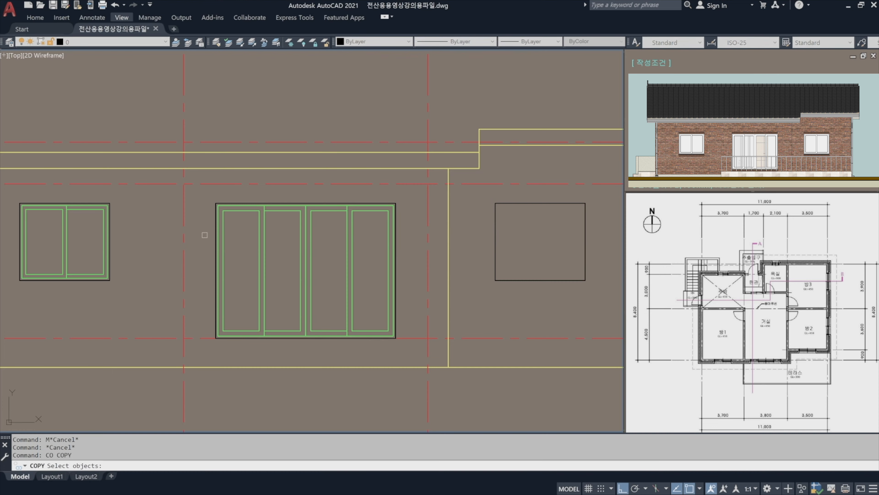
pyautogui.moveTo(32, 213); pyautogui.dragTo(174, 221, button='middle')
pyautogui.scroll(3, 175, 220)
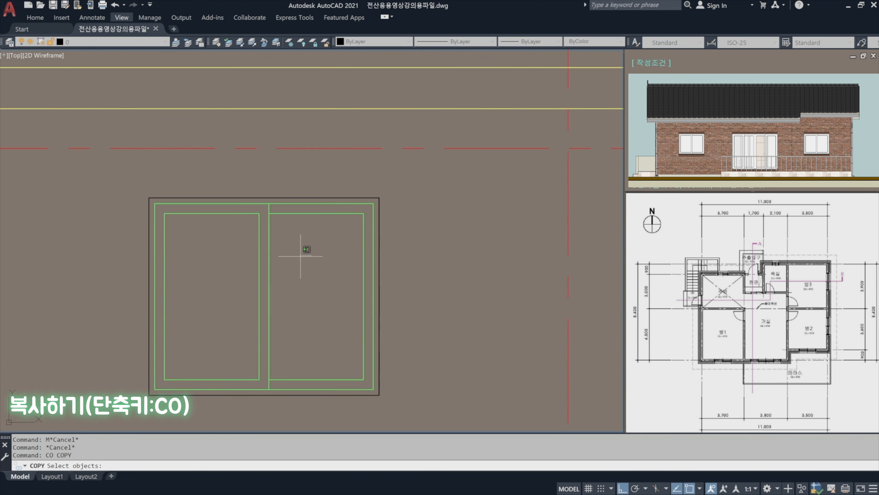
pyautogui.click(312, 256)
pyautogui.click(228, 200)
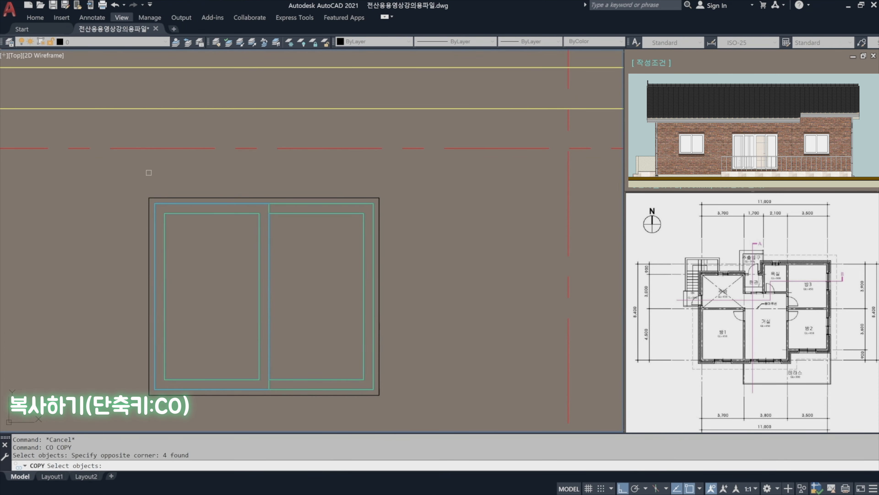
pyautogui.press('space')
pyautogui.click(150, 197)
pyautogui.scroll(-3, 370, 204)
pyautogui.moveTo(370, 203)
pyautogui.mouseDown(button='middle')
pyautogui.moveTo(356, 196)
pyautogui.moveTo(73, 218)
pyautogui.mouseUp(button='middle')
pyautogui.moveTo(456, 212); pyautogui.dragTo(291, 220, button='middle')
pyautogui.scroll(4, 294, 218)
pyautogui.click(297, 233)
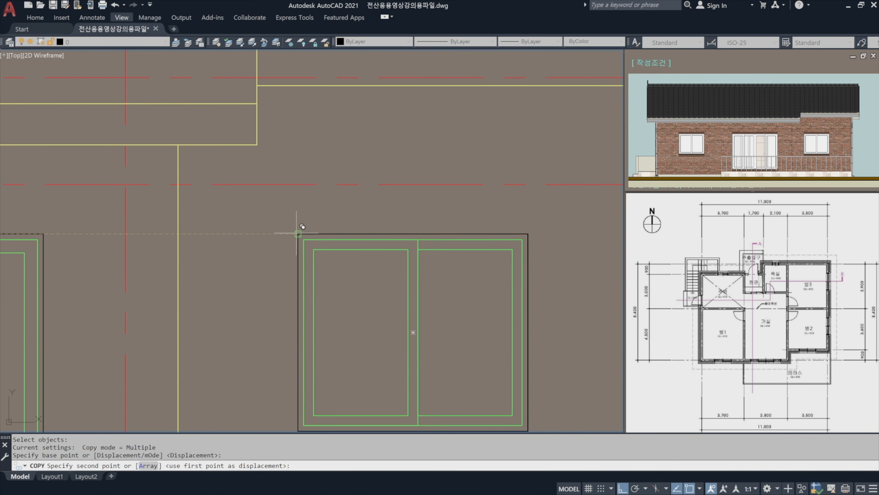
pyautogui.click(297, 233)
pyautogui.press('space')
pyautogui.scroll(-2, 500, 165)
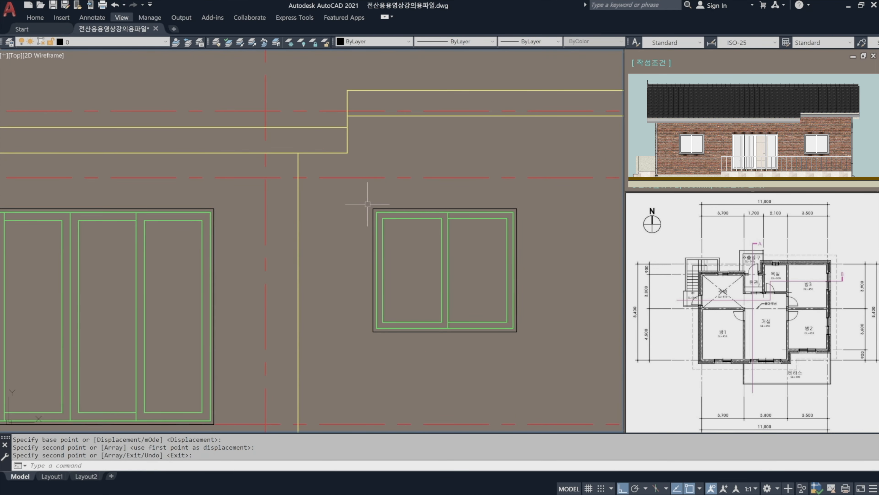
pyautogui.scroll(-4, 365, 217)
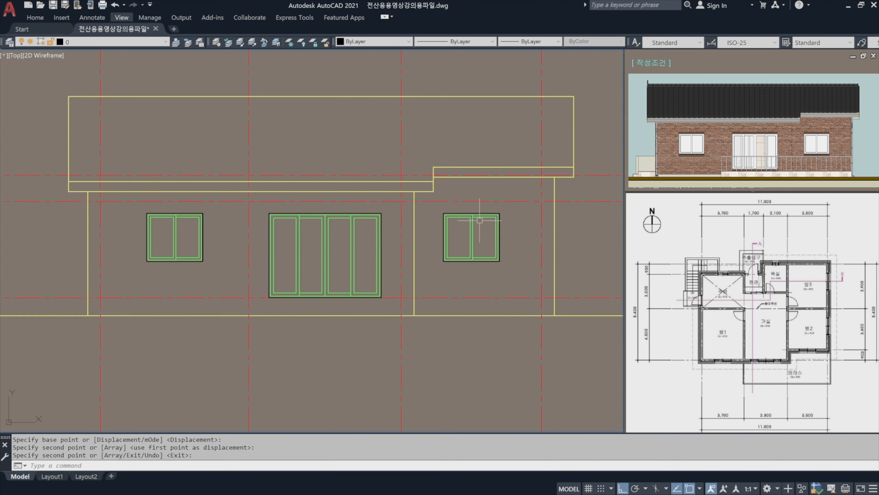